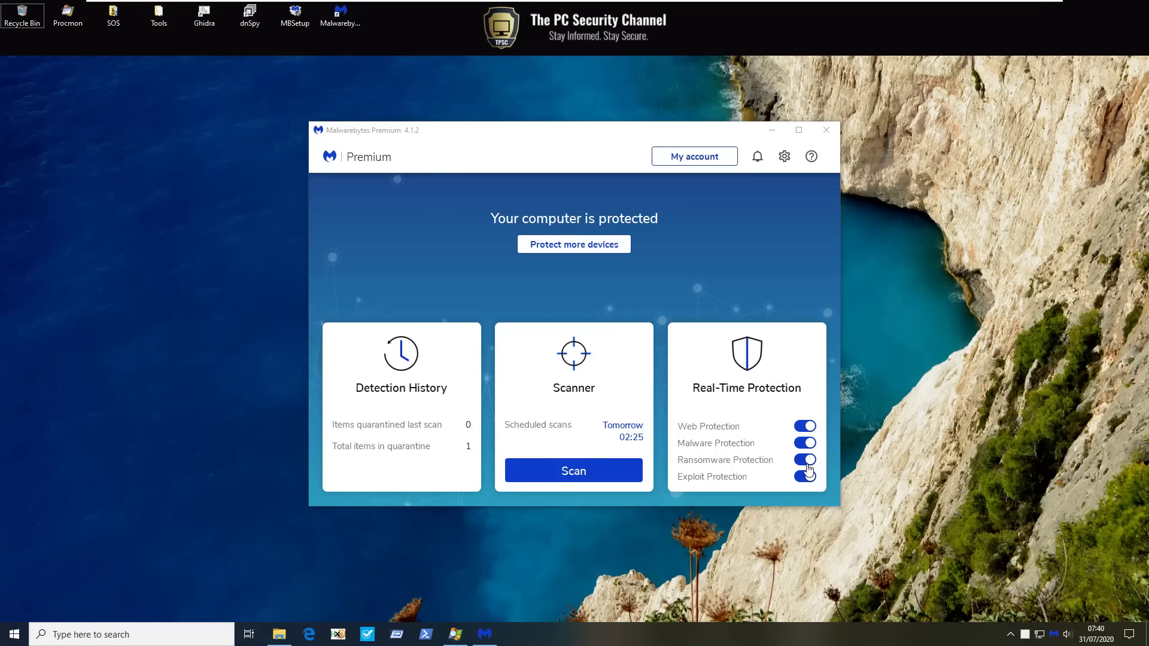
Step: Open Malwarebytes Settings on the Security tab and scroll down to Exploit Protection
click(784, 156)
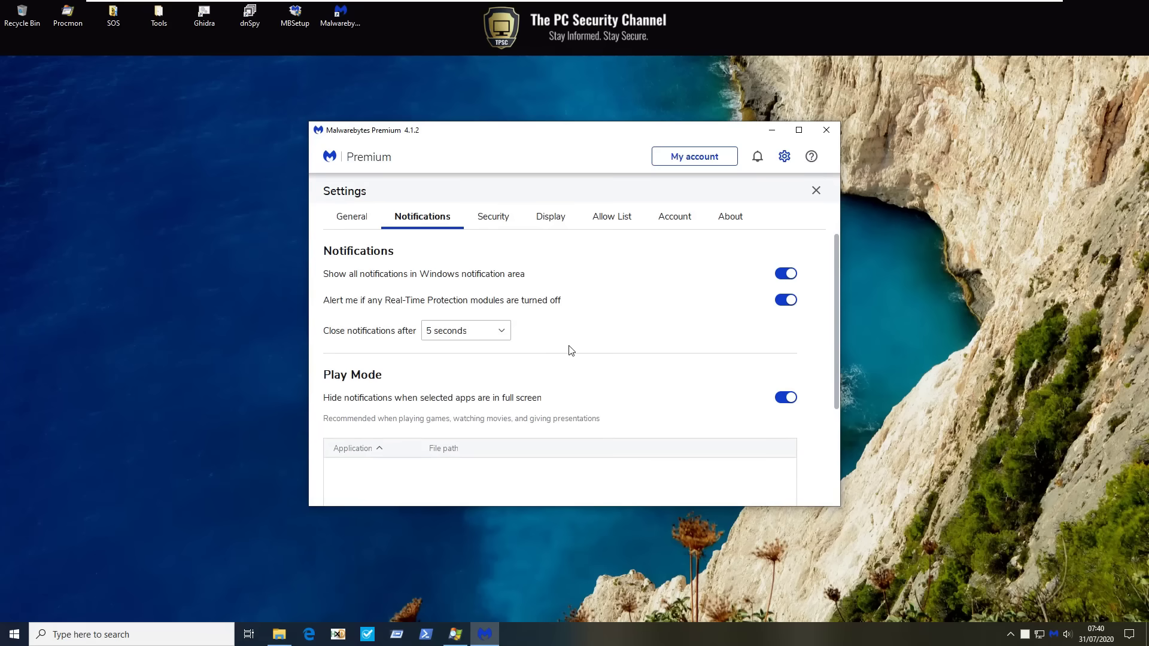
key(ctrl+Tab)
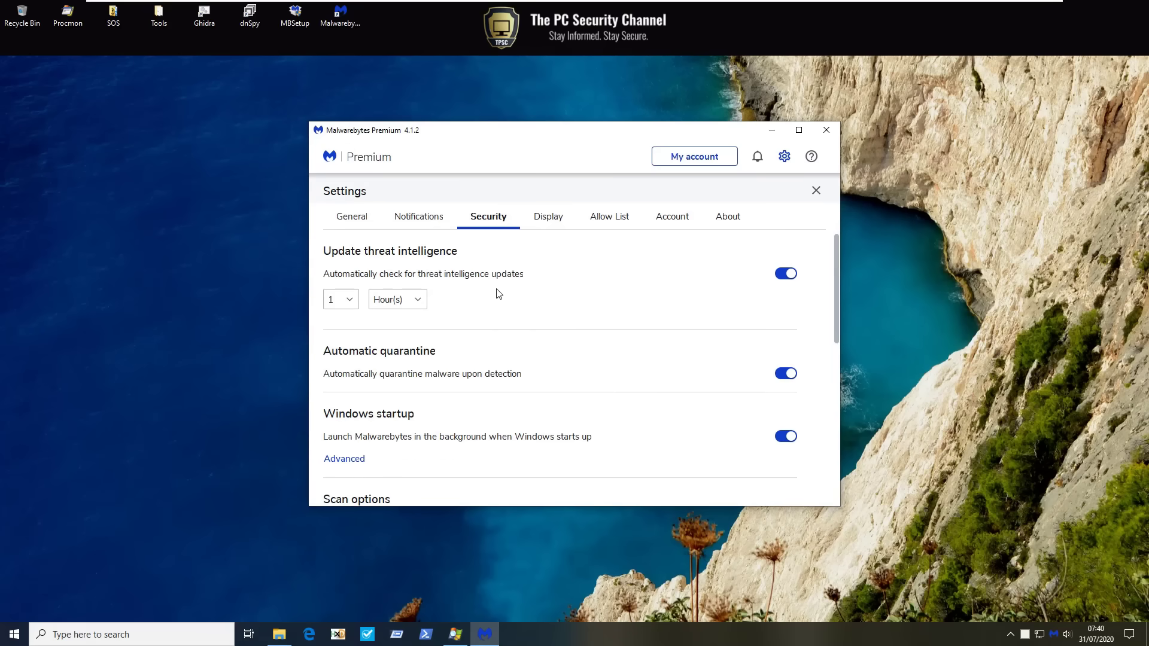
scroll(499, 334, down, 5)
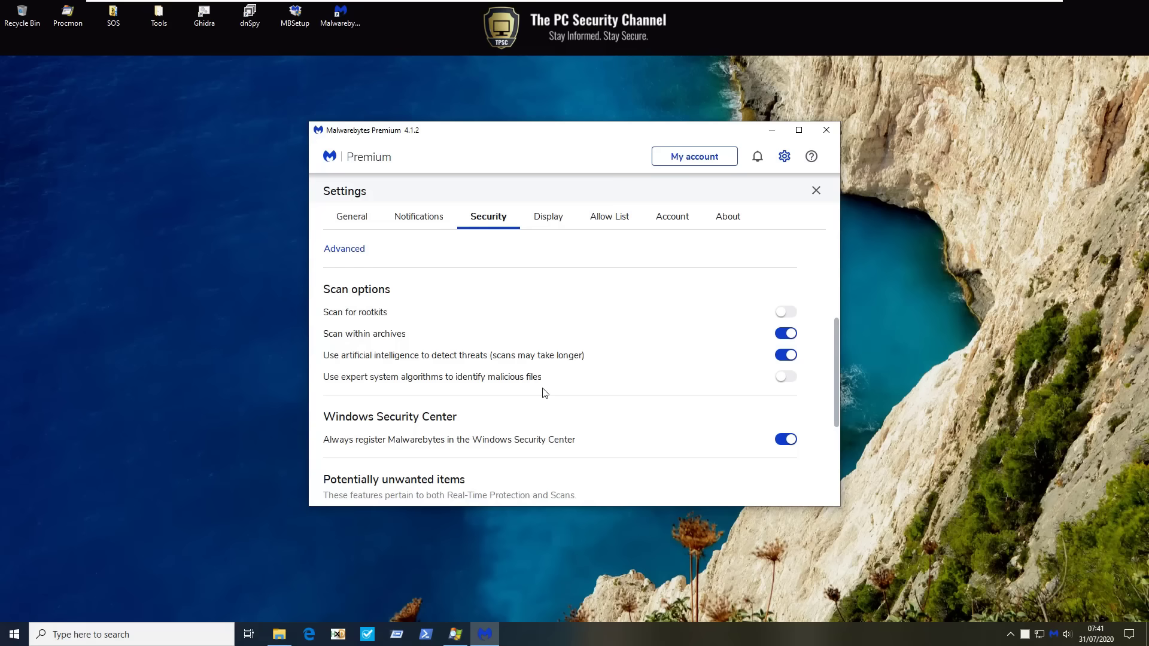
scroll(545, 394, down, 3)
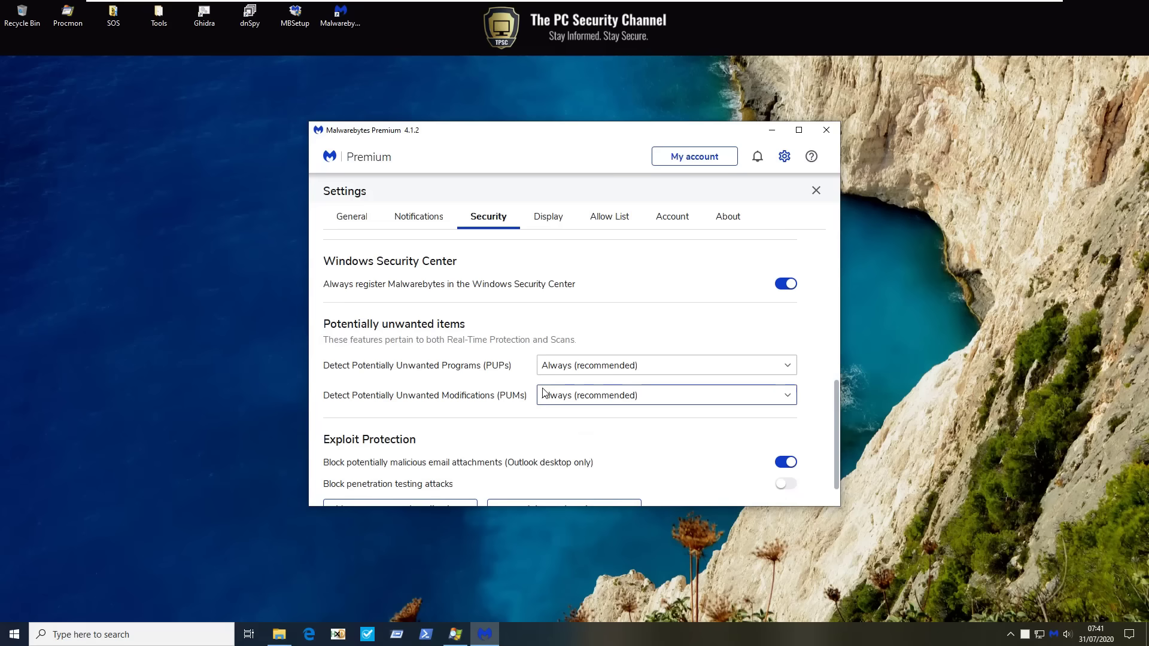
scroll(544, 393, down, 1)
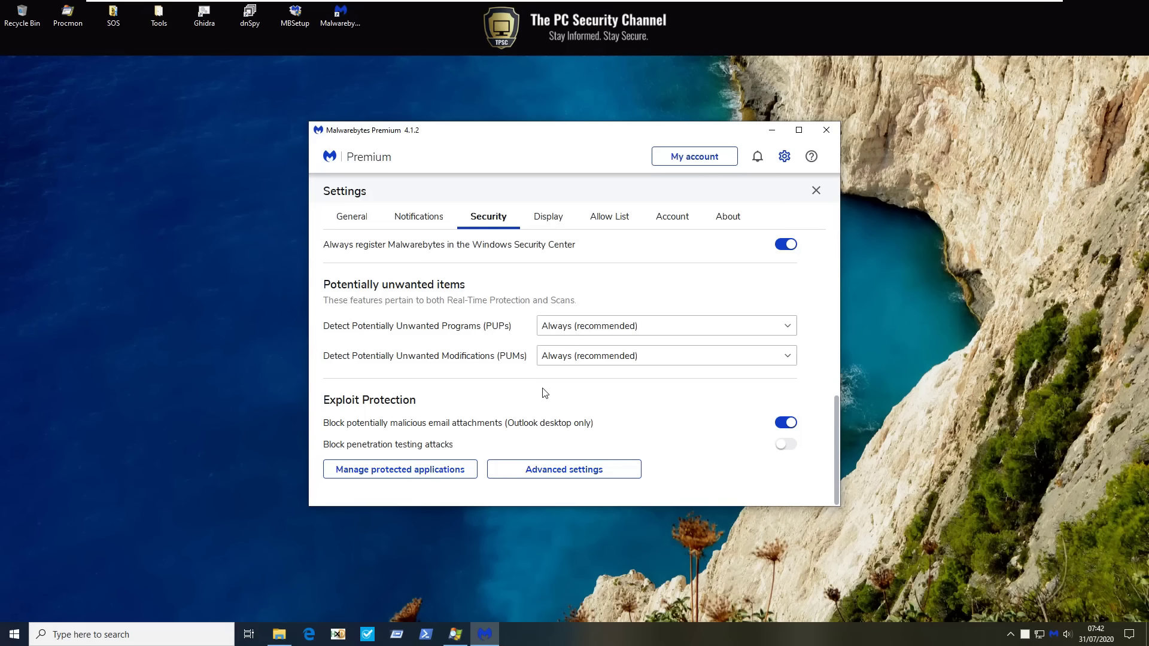
Step: Review the Advanced Exploit Protection tabs: memory, application behavior and Java protection
click(529, 469)
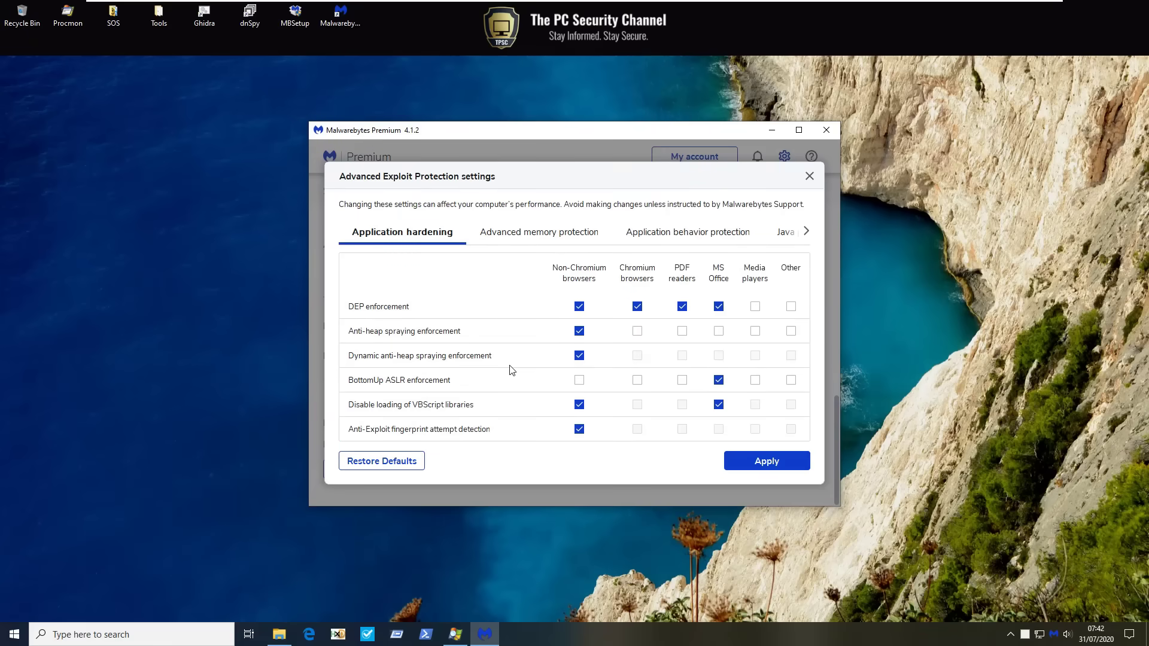
click(527, 239)
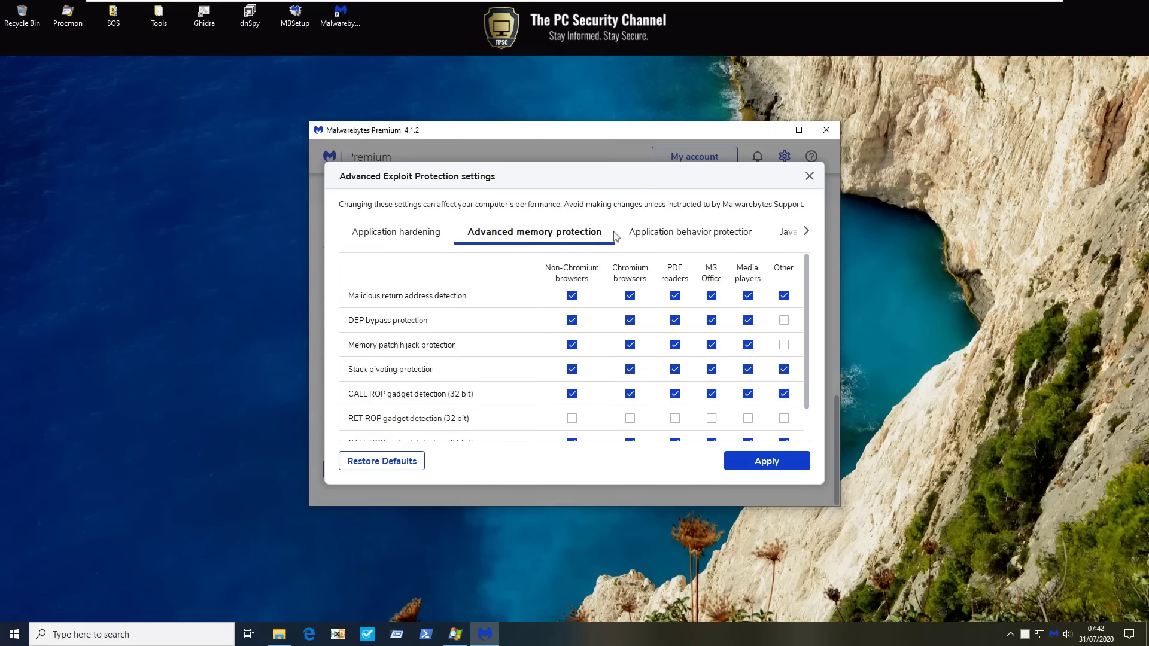
click(684, 233)
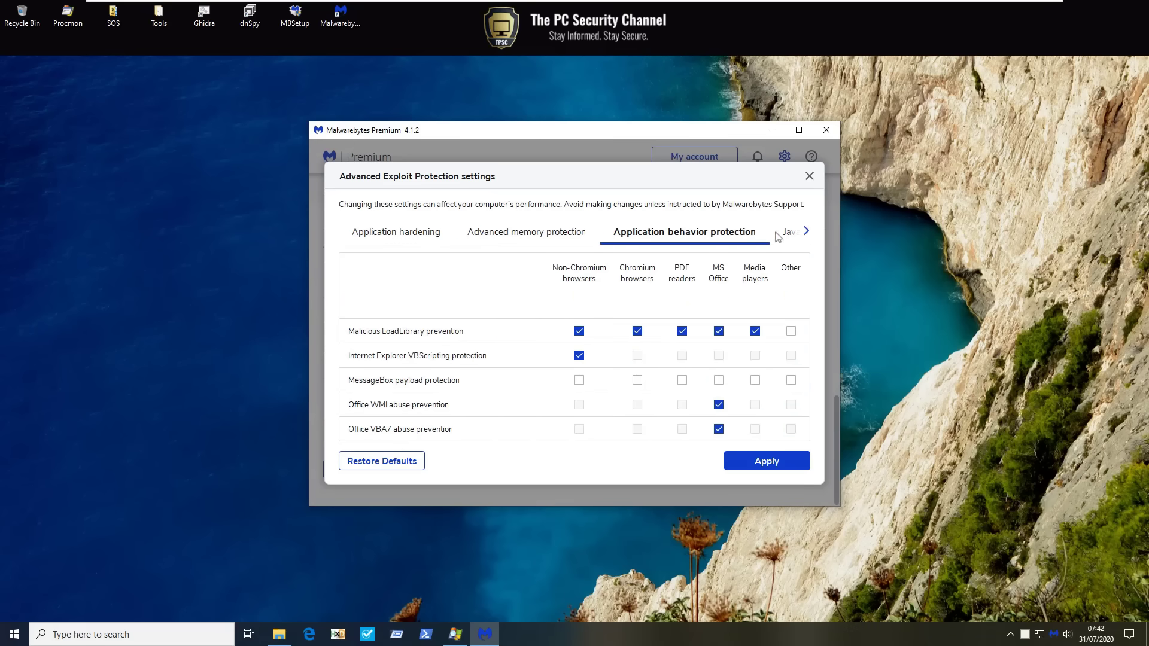
click(812, 237)
click(812, 238)
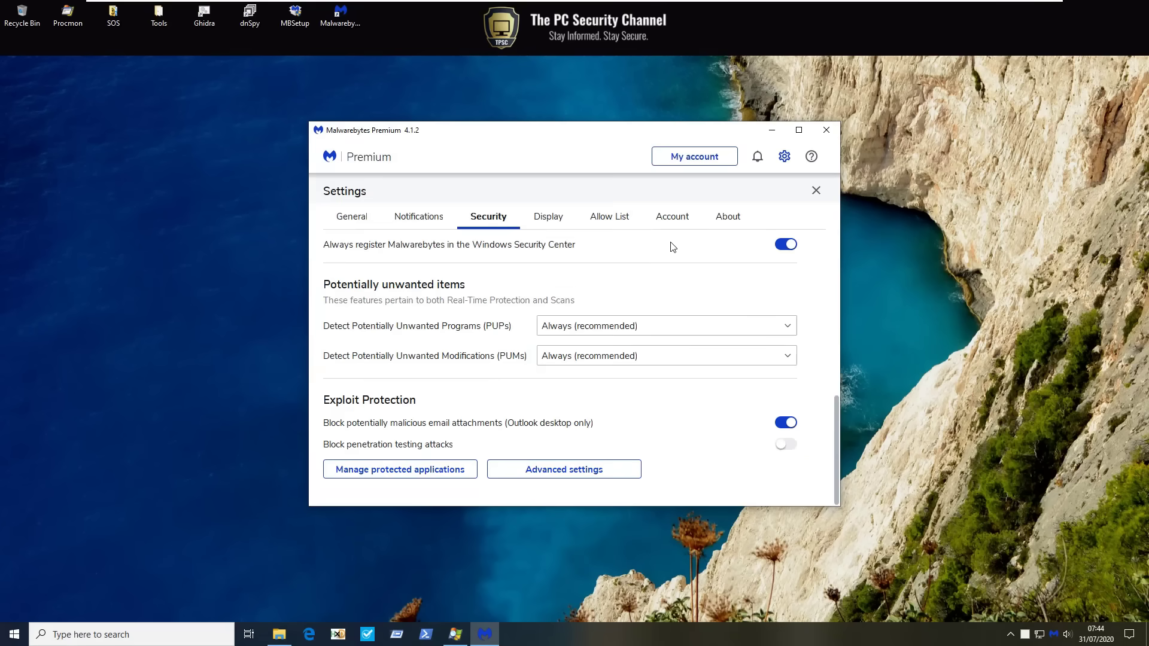
Step: Try the Dark theme, revert to Light, check the Account tab, and close Settings
click(561, 221)
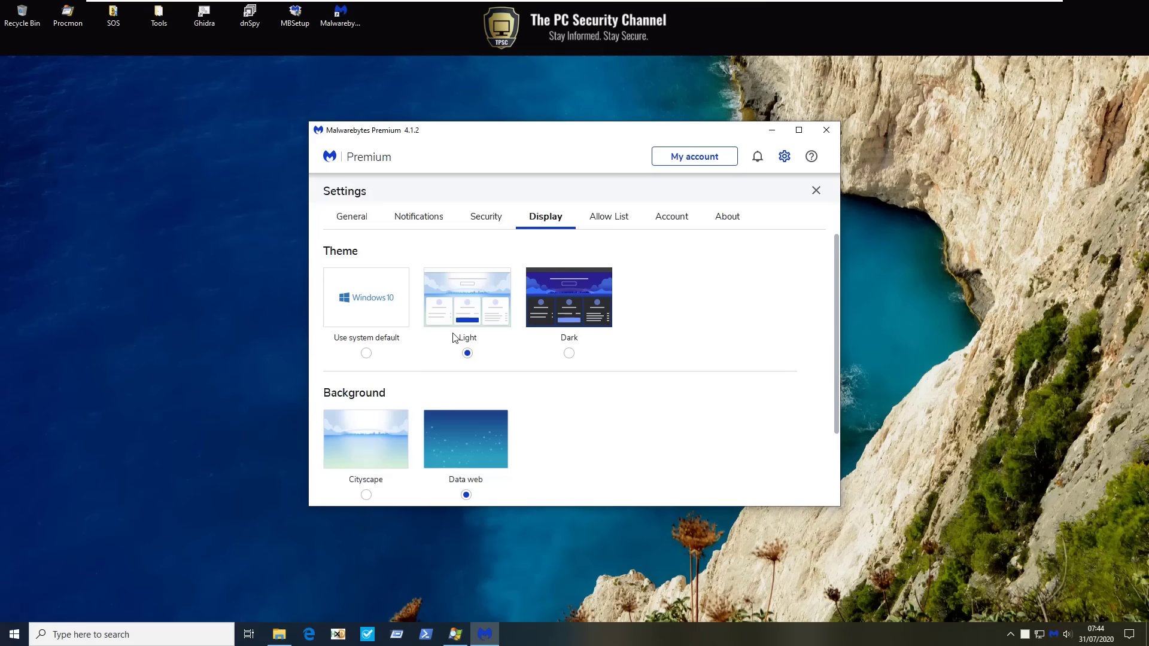
click(568, 353)
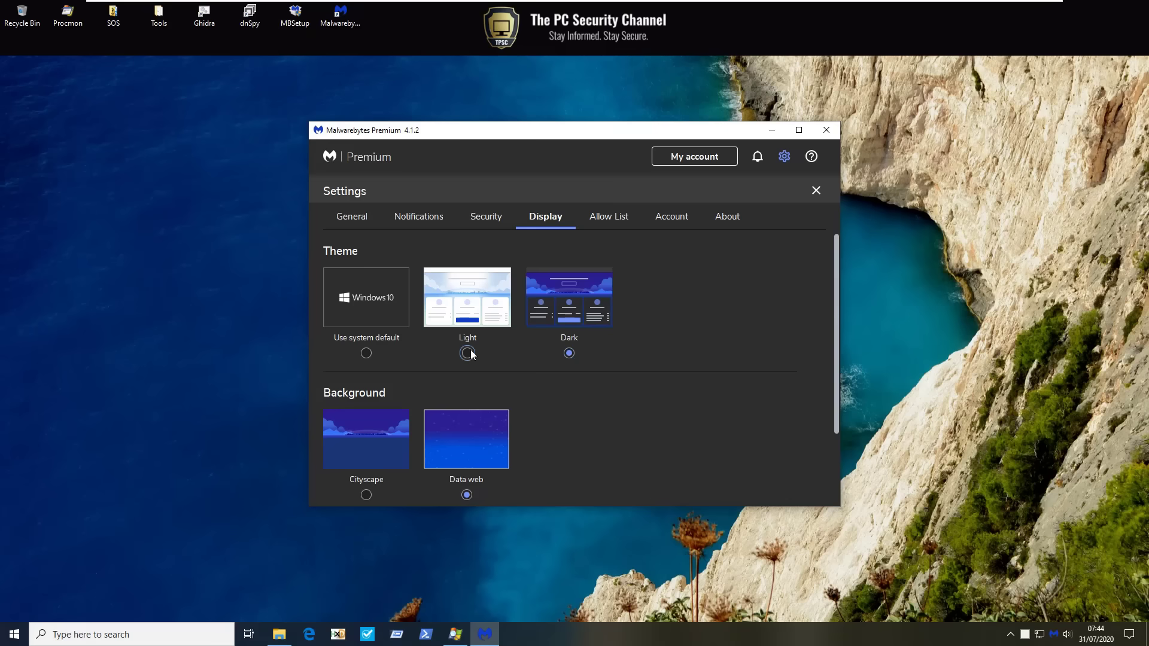
click(468, 353)
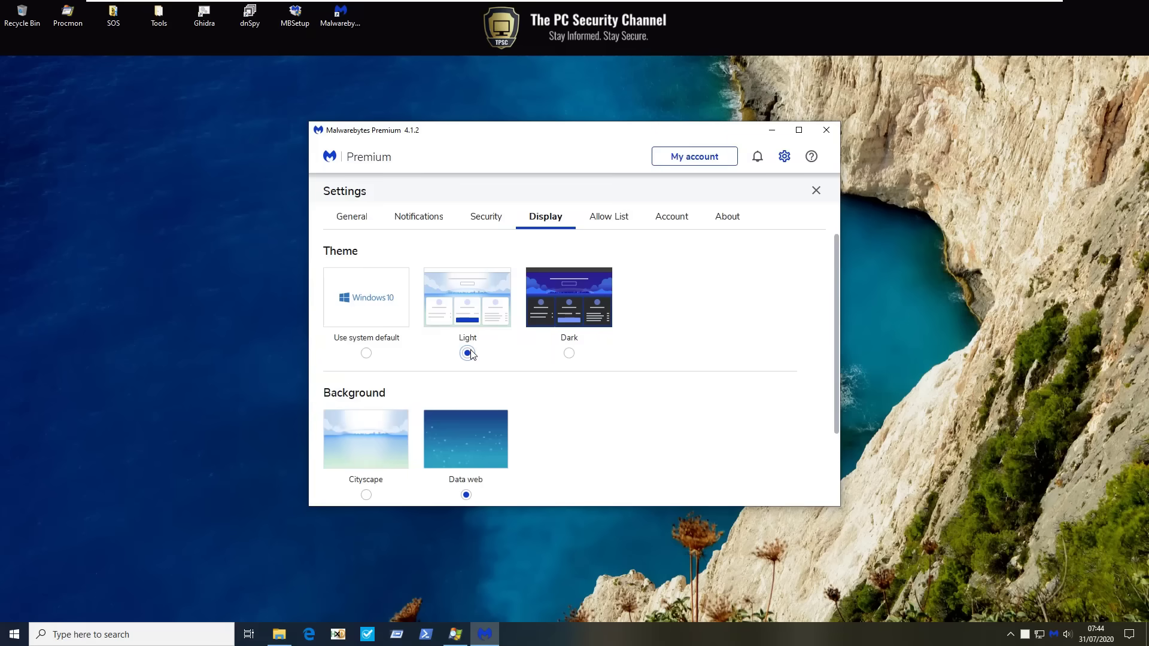
click(688, 226)
click(816, 190)
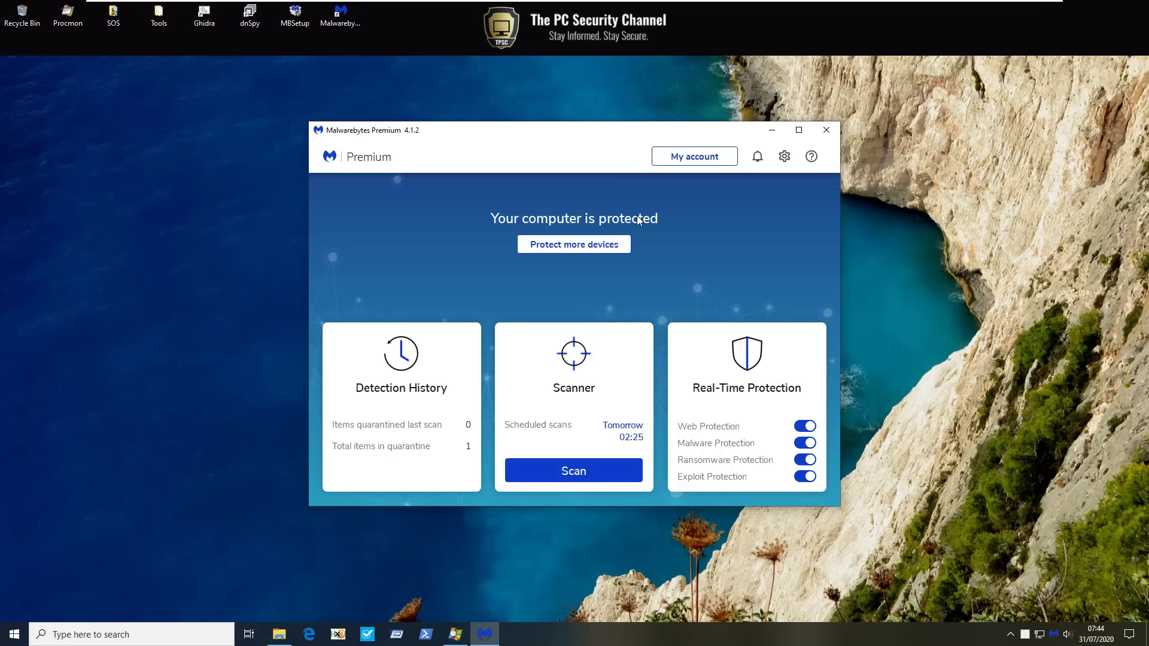
Step: Show the desktop, move PowerShell lower-right, and change its directory to Z:/Shared
key(super+d)
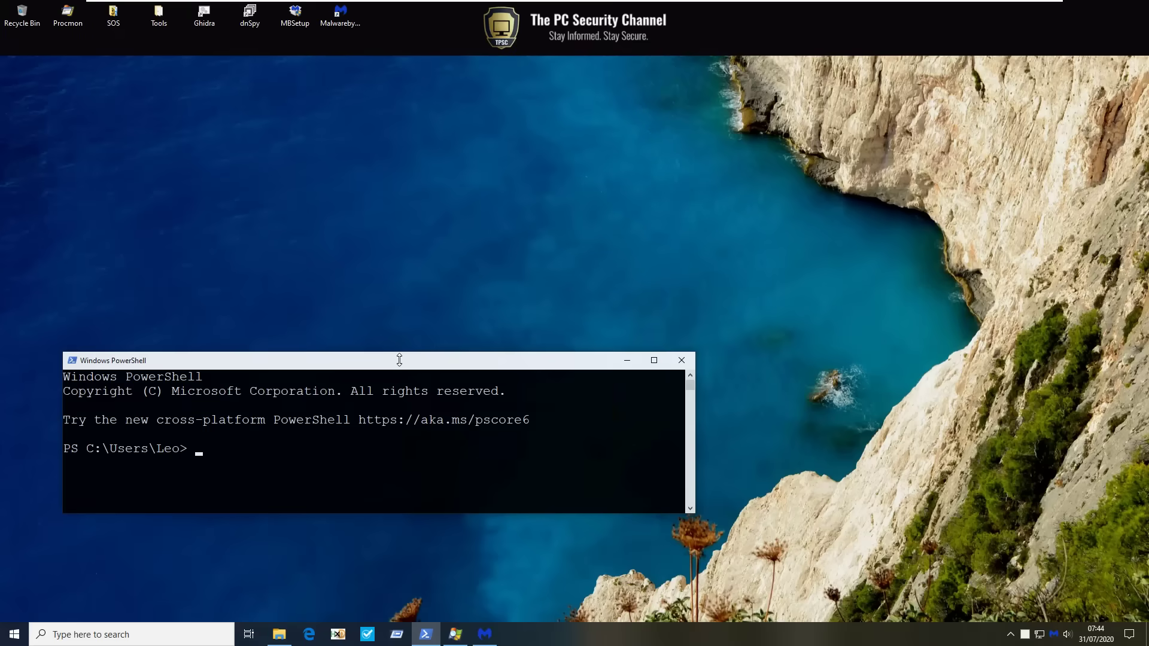
drag(400, 363, 494, 466)
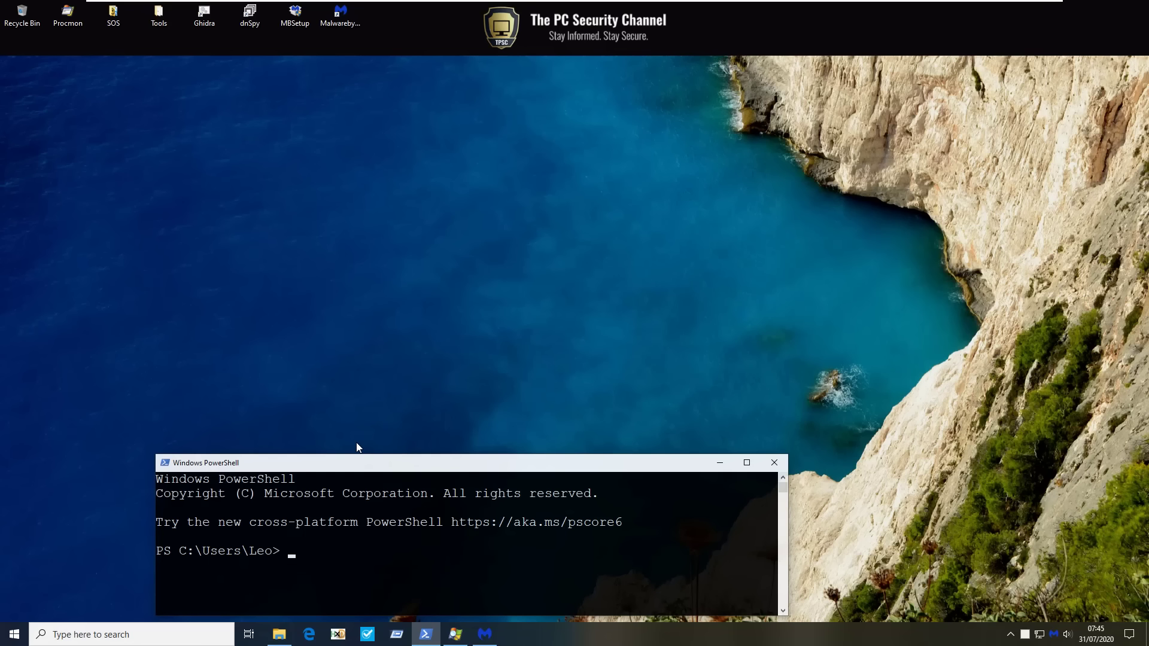
text(python malexmb.py)
key(Home)
key(Delete)
key(Delete)
key(Delete)
key(Delete)
key(Delete)
key(Delete)
key(Delete)
key(Delete)
key(Delete)
key(Delete)
key(Delete)
key(Delete)
key(Delete)
key(Delete)
key(Delete)
key(Delete)
key(Delete)
text(cd Z:/Shared)
key(Return)
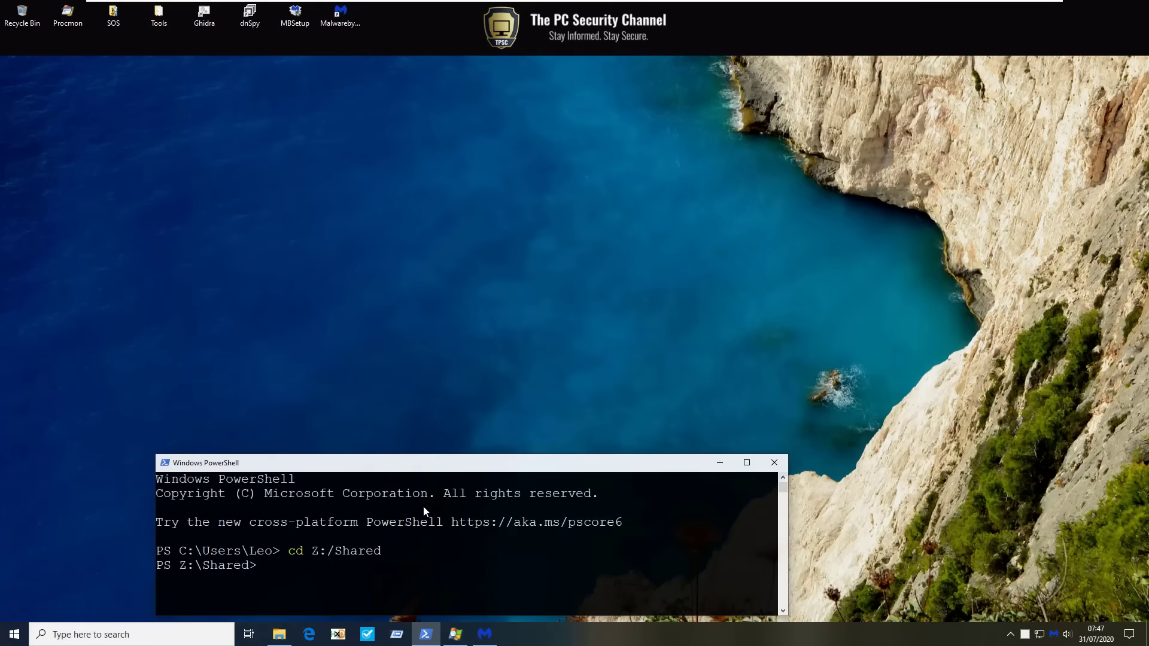
Step: Enter python malexmb.py in PowerShell, then check Malwarebytes for updates under Settings > About
text(python malexmb.py)
double_click(1054, 634)
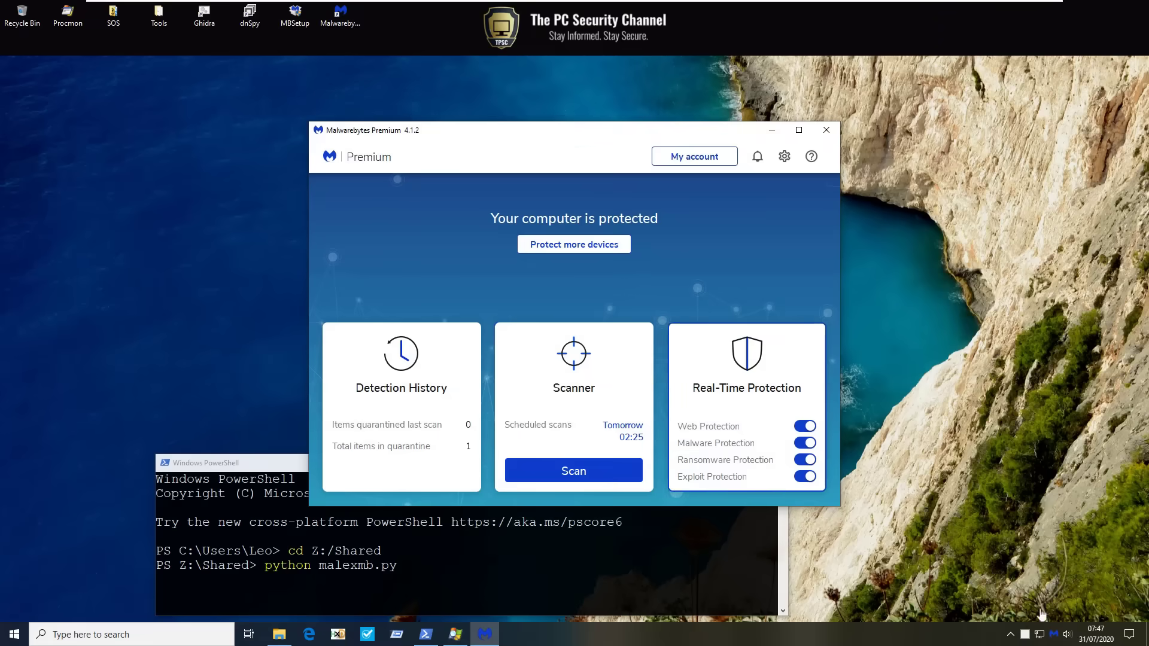
click(784, 157)
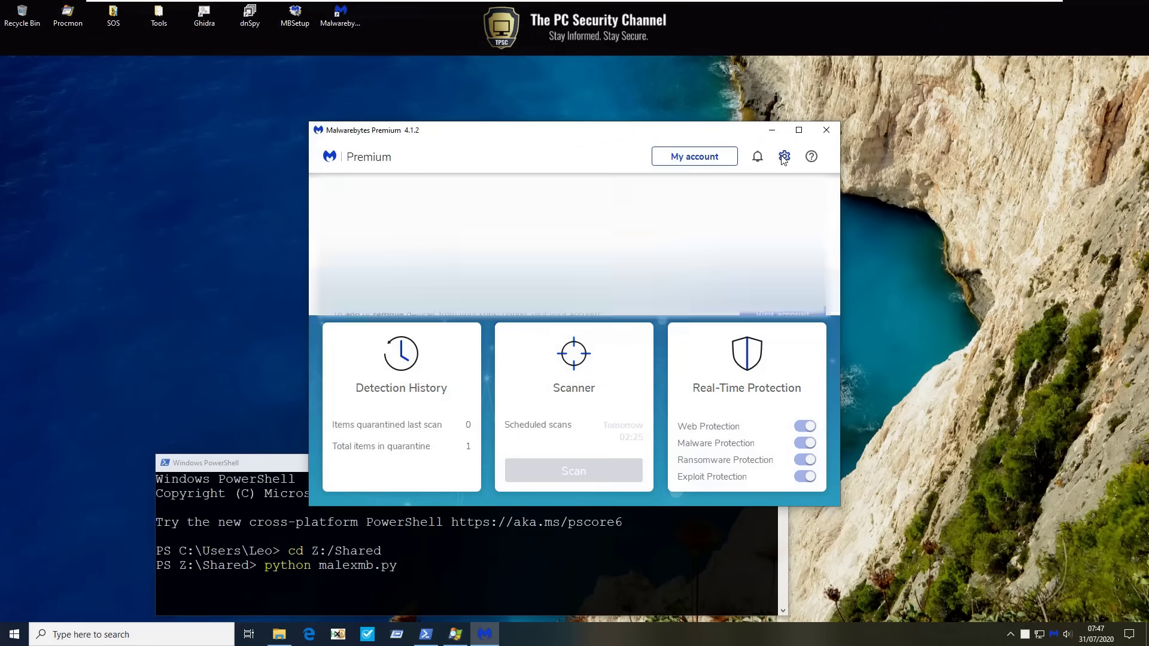
click(390, 308)
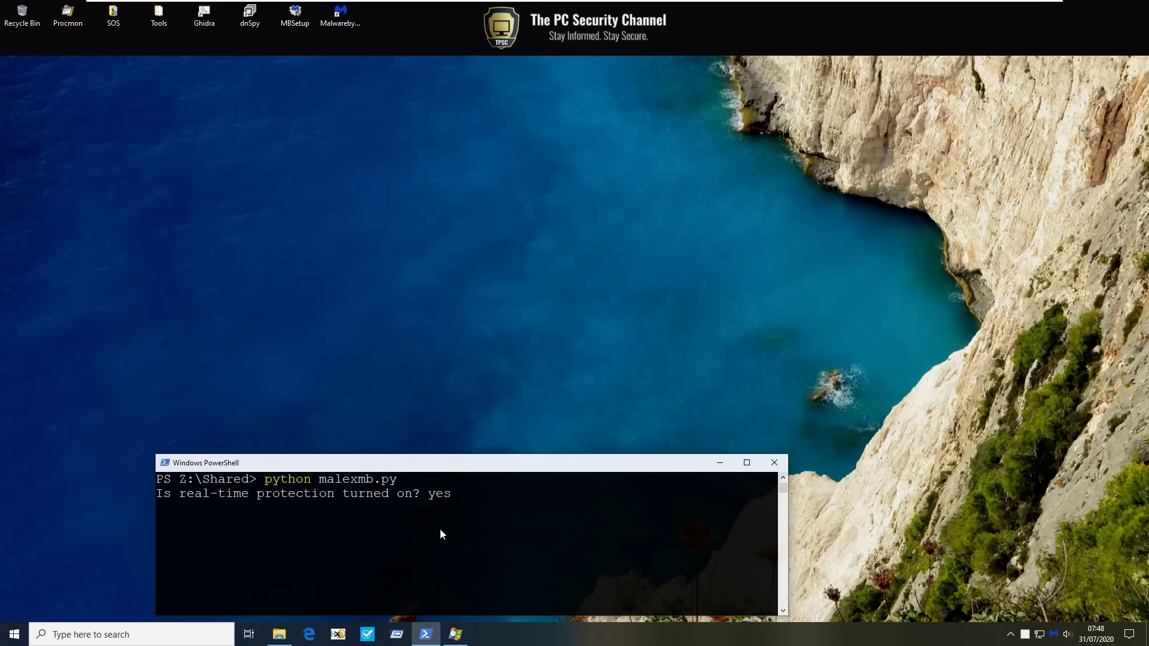
Step: Confirm real-time protection is on to start the sample run, then open the taskbar menu
key(Return)
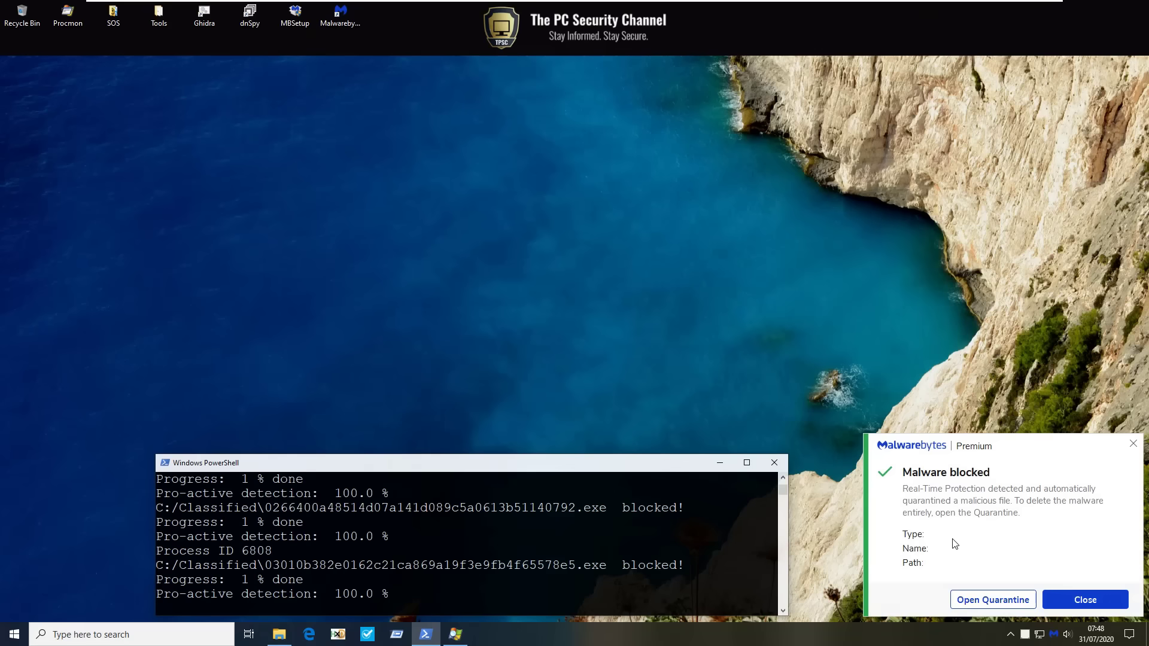
right_click(828, 635)
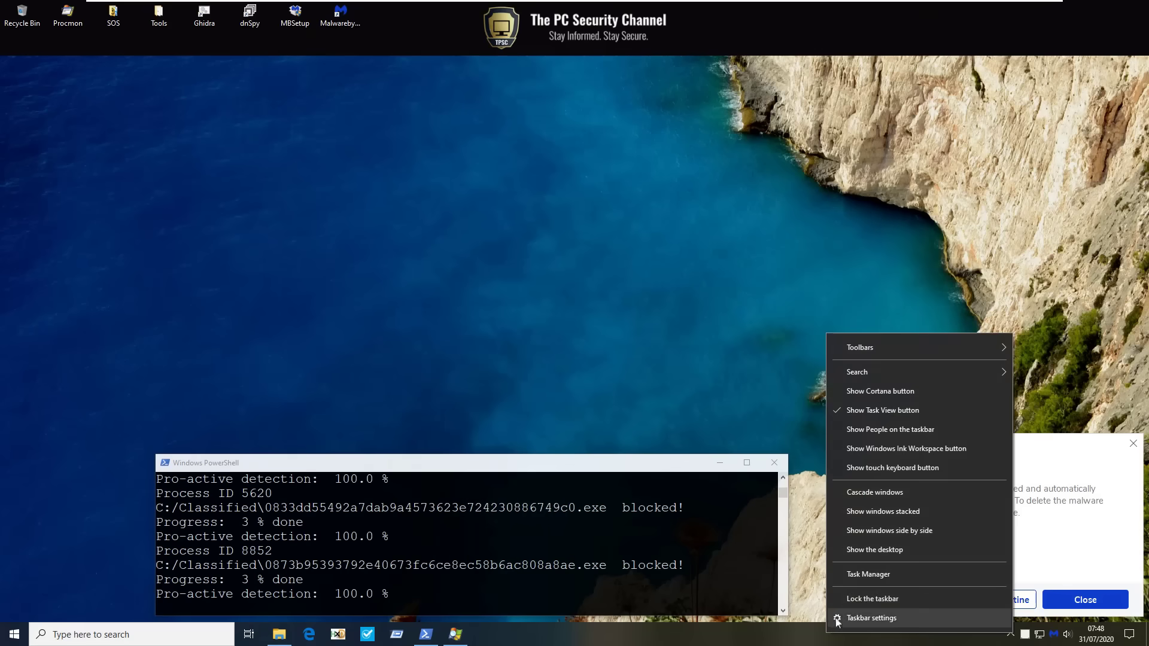
Step: Launch Task Manager and move it to the right side of the screen
click(858, 576)
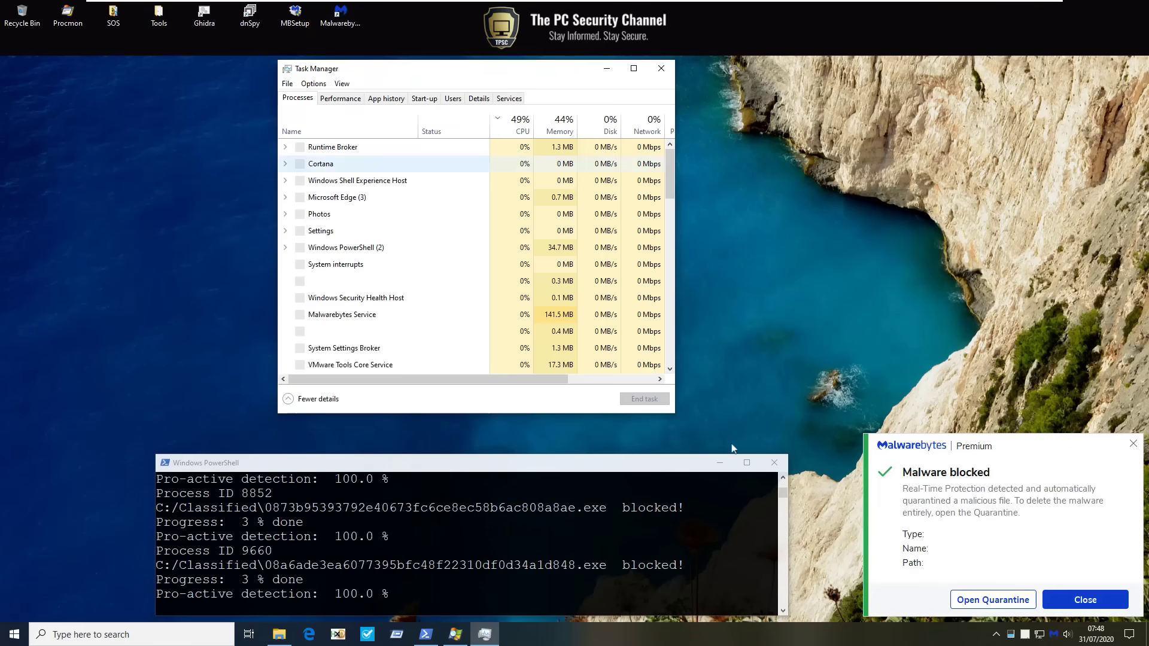
drag(403, 69, 794, 80)
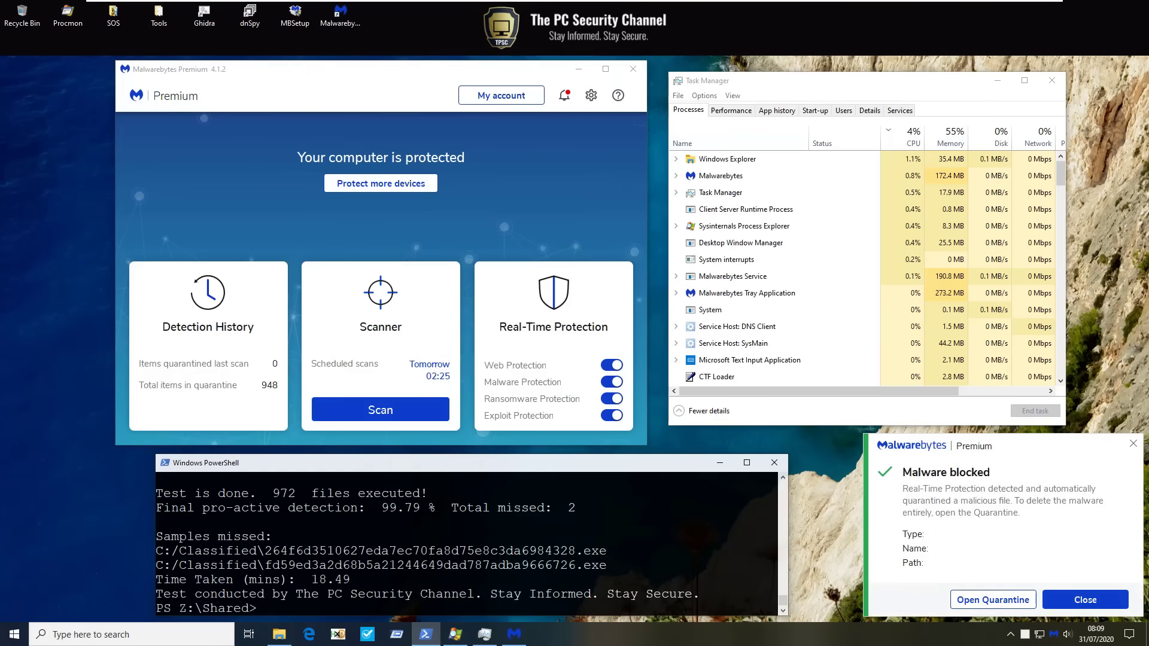
Step: Inspect the Process Explorer tree, close Process Explorer, and launch Autoruns
click(455, 634)
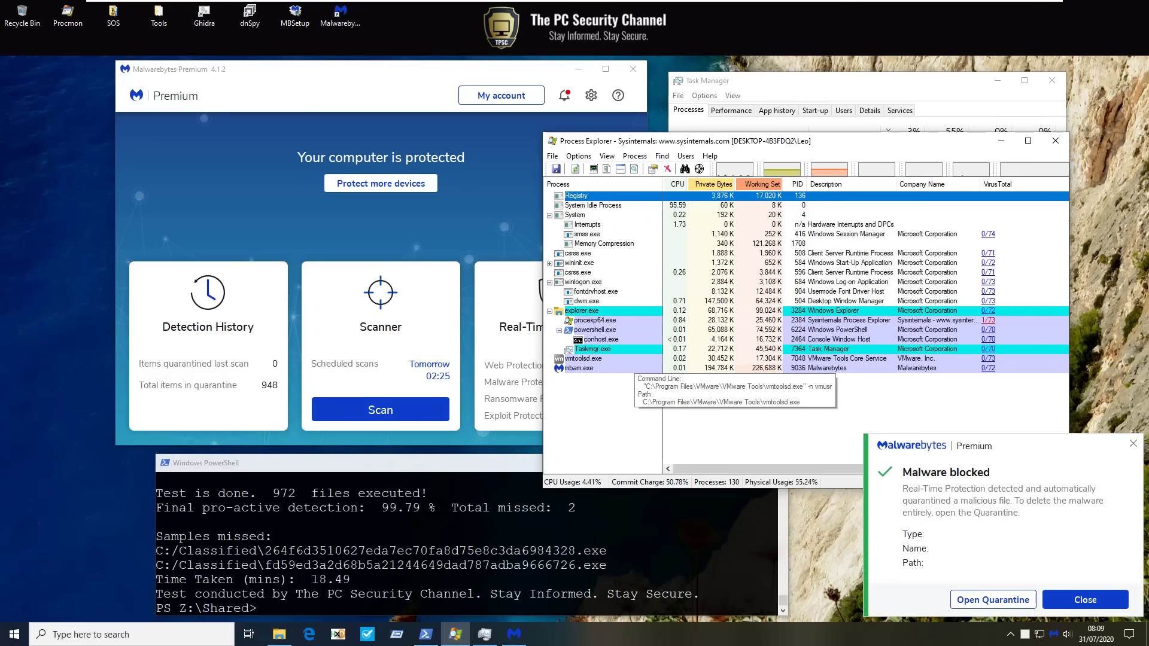
key(alt+Tab)
key(alt+F4)
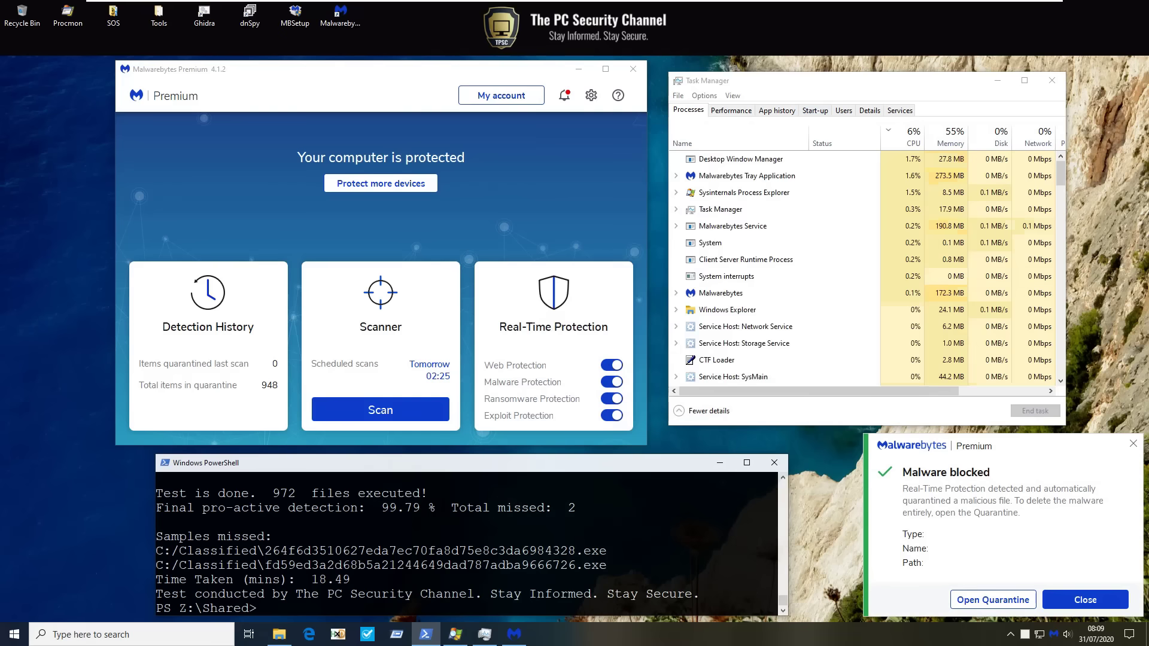
key(super+5)
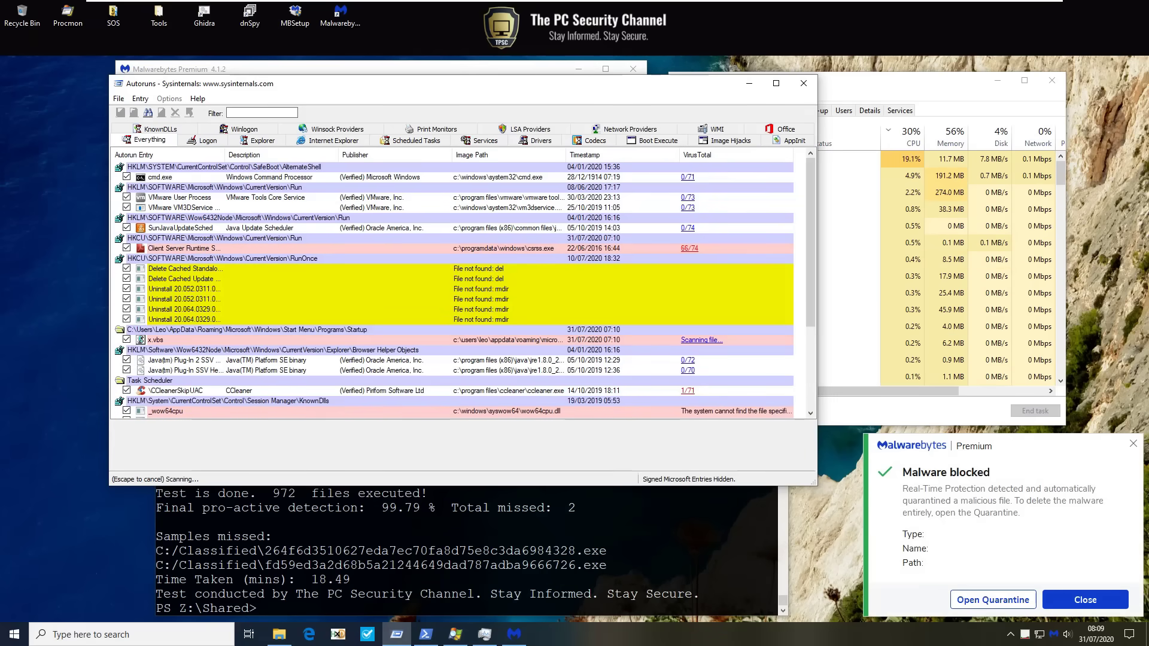
Step: Open the C:\ProgramData\Windows folder of the csrss.exe Run entry, then close it and Autoruns
click(182, 248)
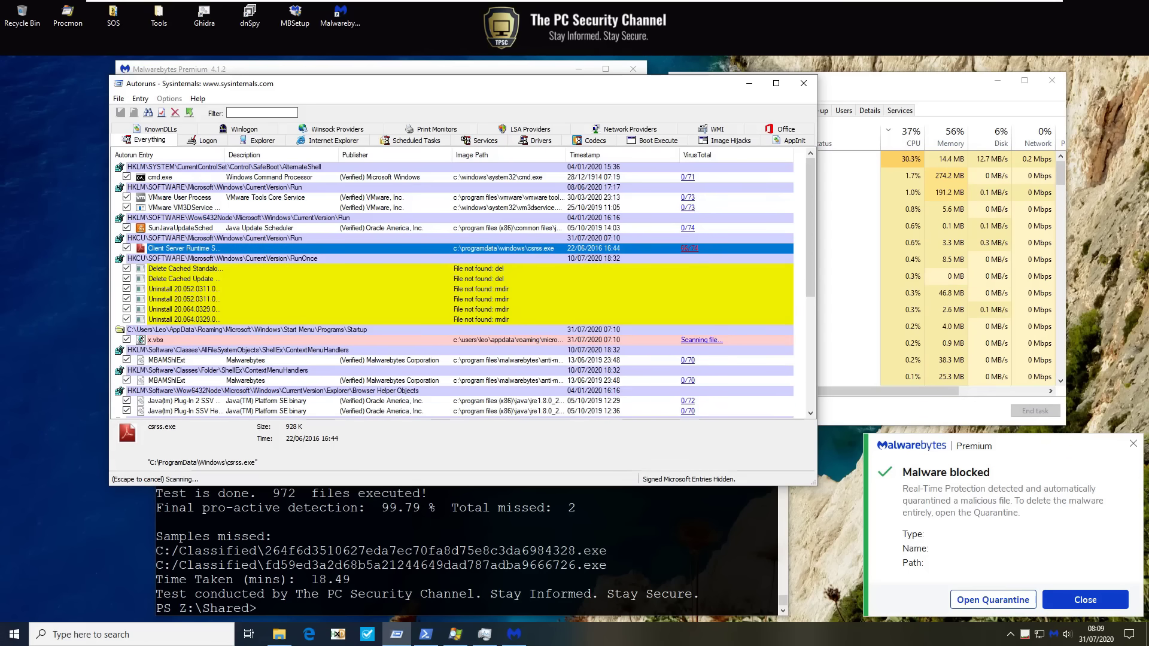
right_click(506, 248)
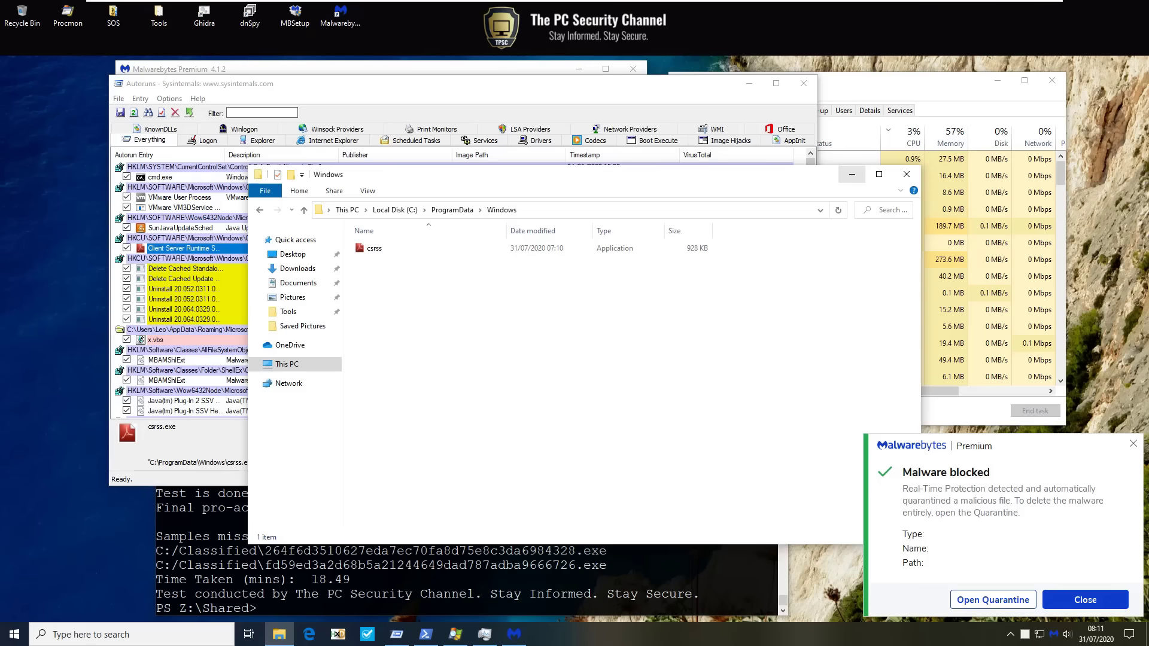
key(alt+F4)
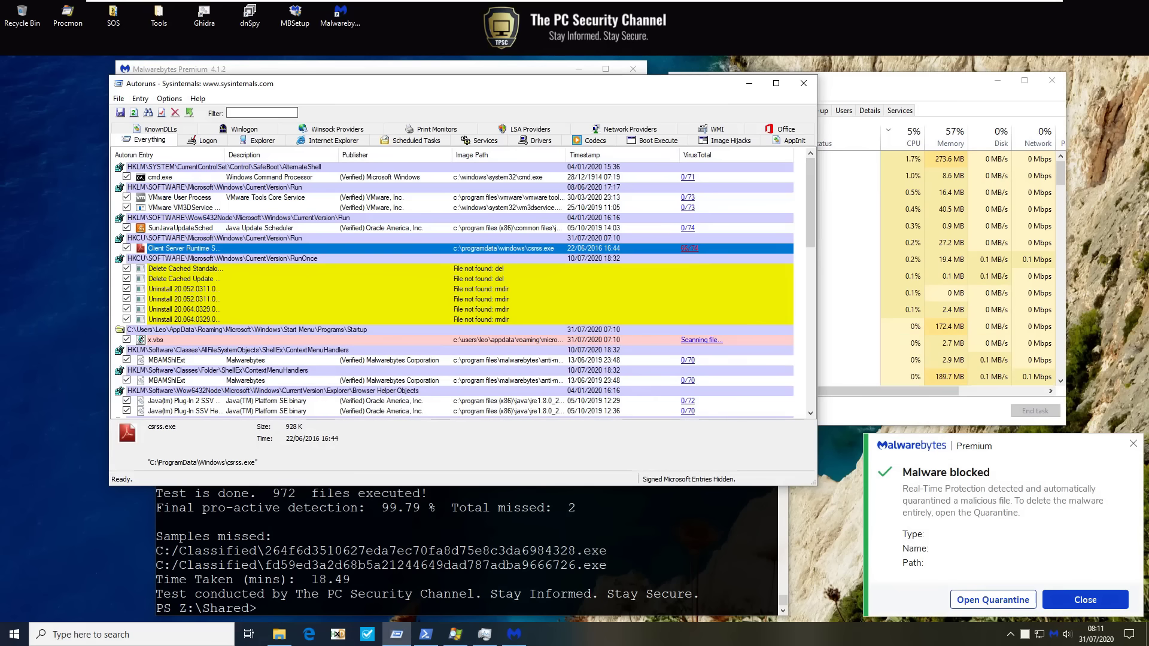
key(alt+F4)
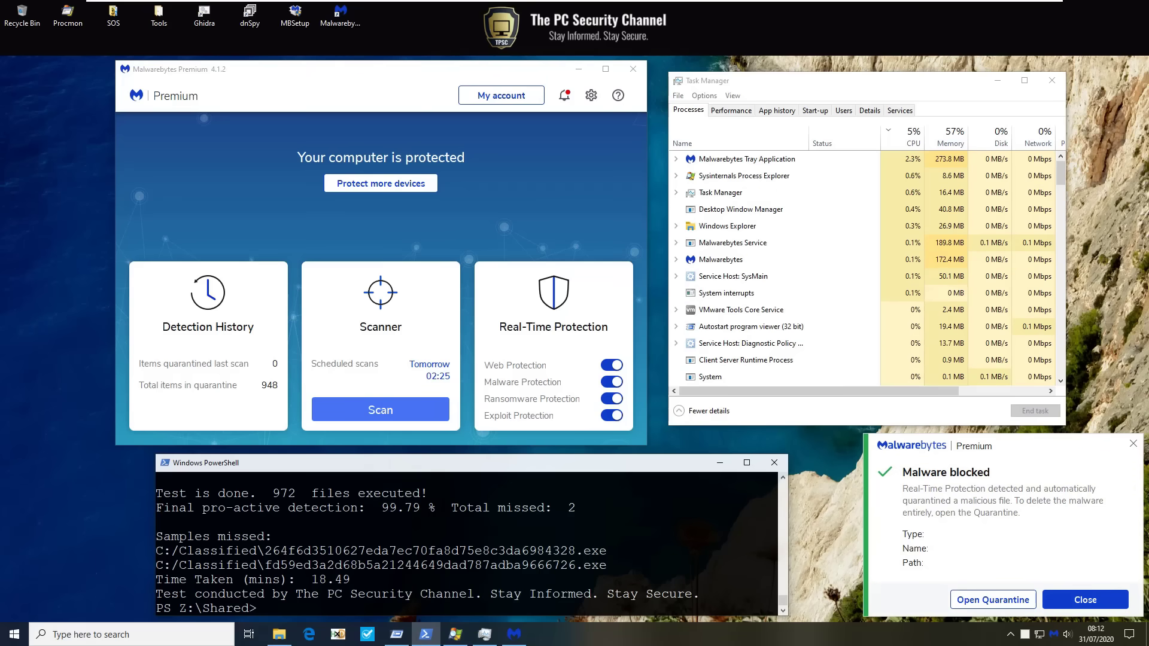
Step: Run a Threat Scan from the dashboard, which detects 3 items including Trojan.Agent.E
click(381, 409)
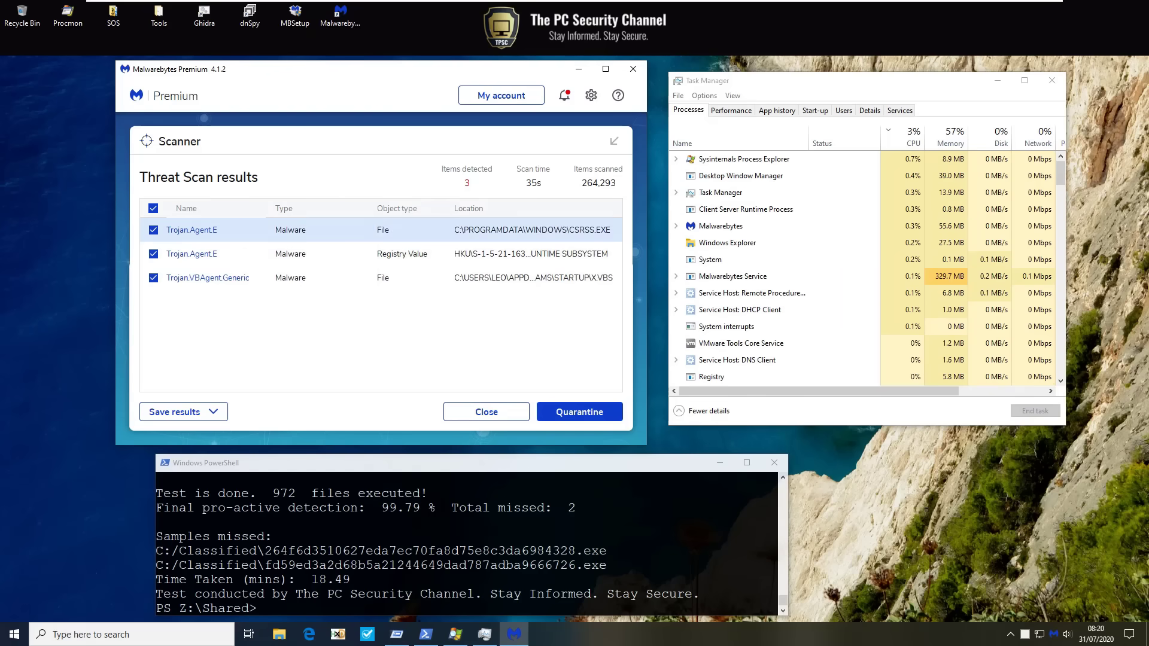
Step: Open a new File Explorer window on Quick access
key(super+e)
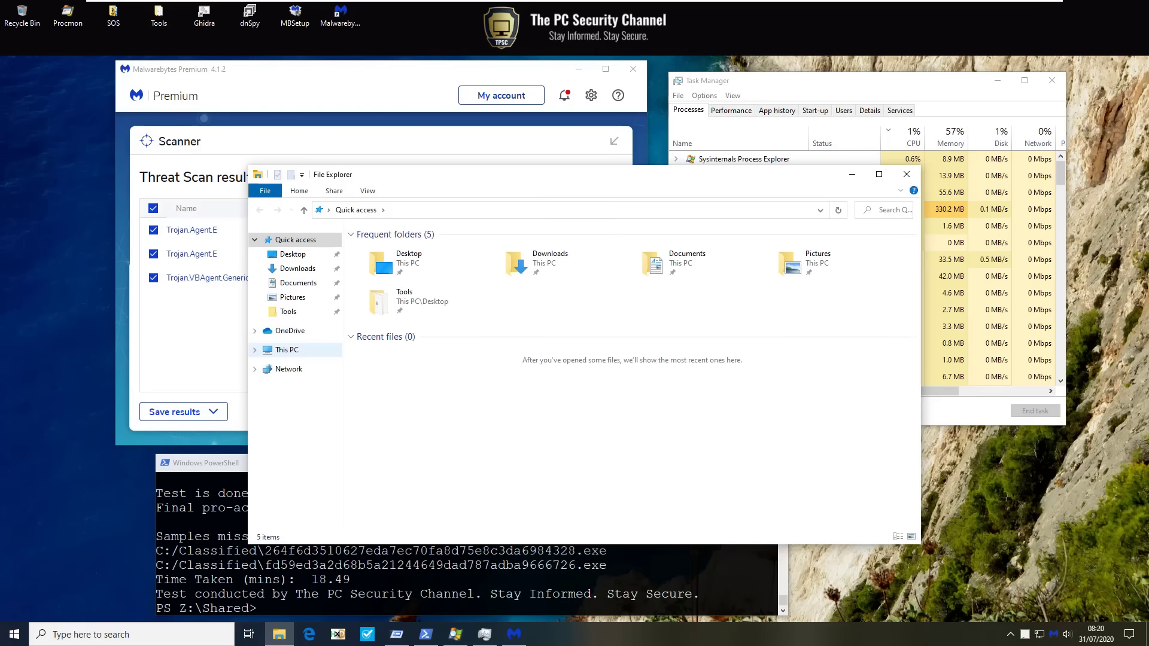
Step: Go to C:/ProgramData/Windows, select csrss, and close the window once it is quarantined
key(alt+d)
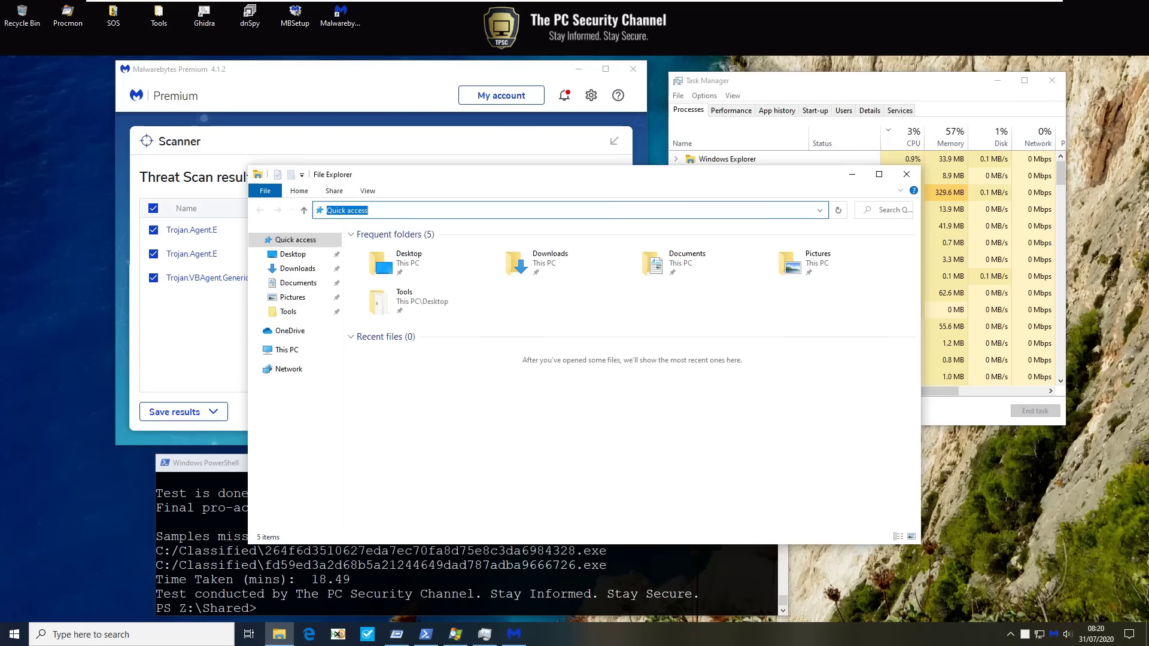
text(C:)
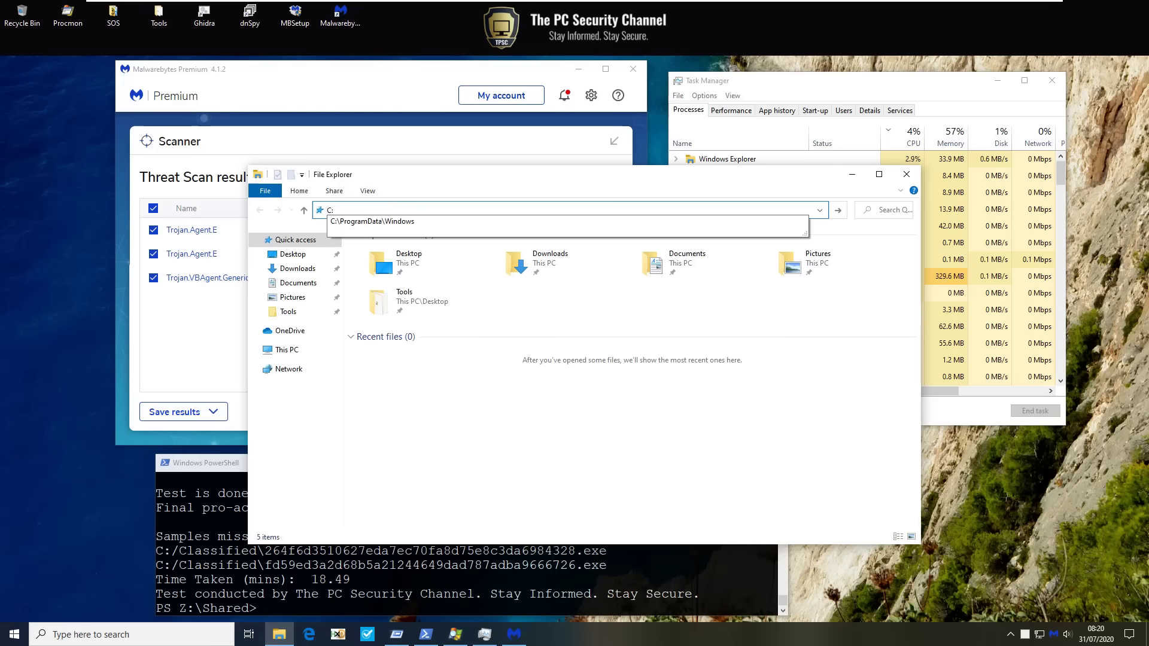
text(/Progra)
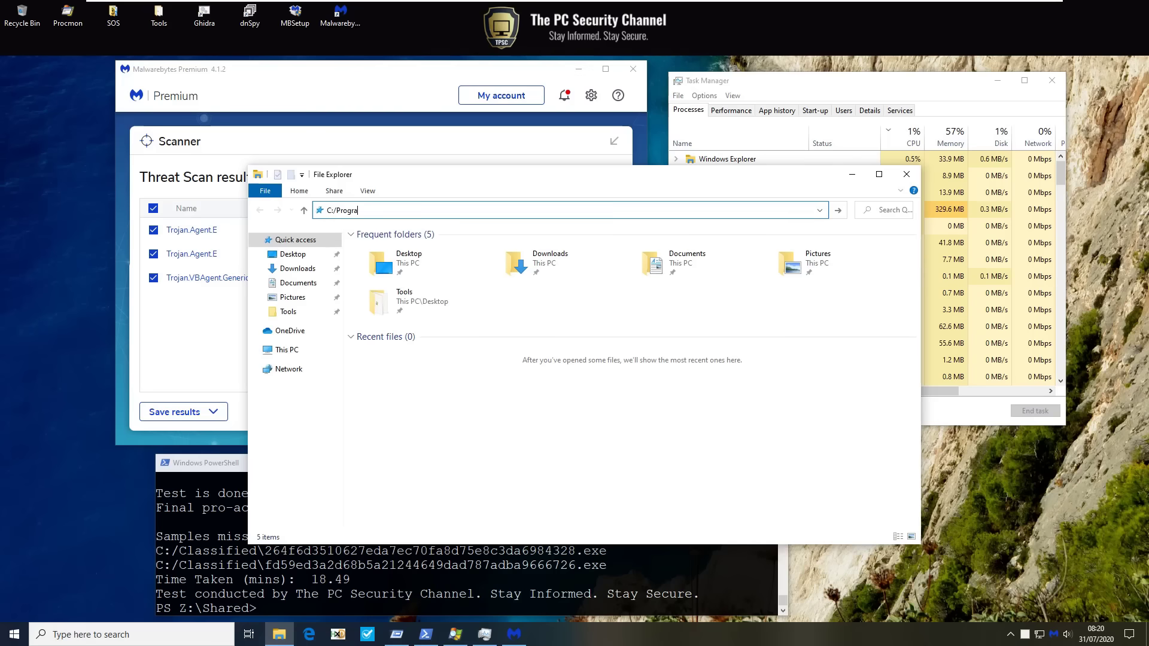
text(mData/Windows)
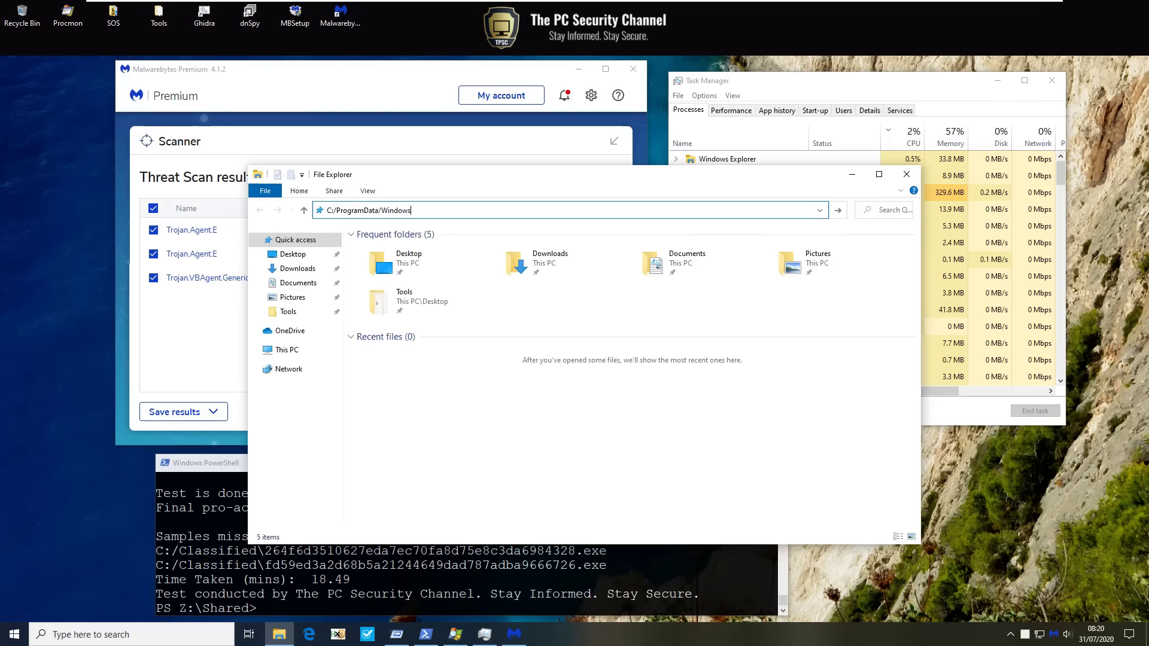
key(Return)
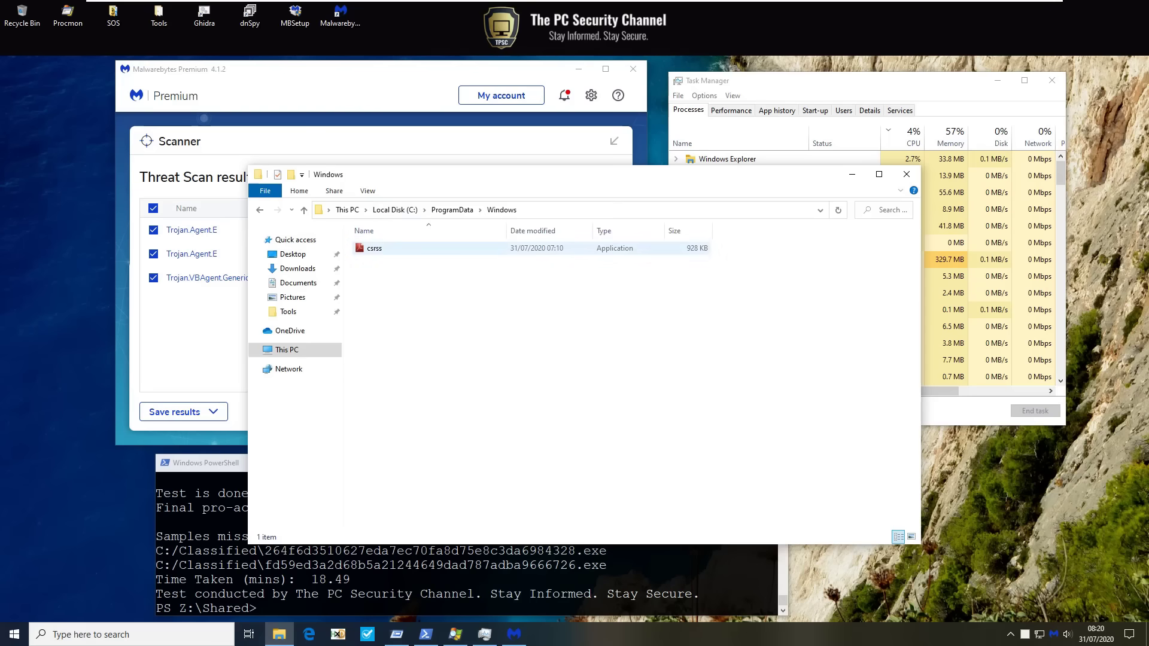
click(374, 247)
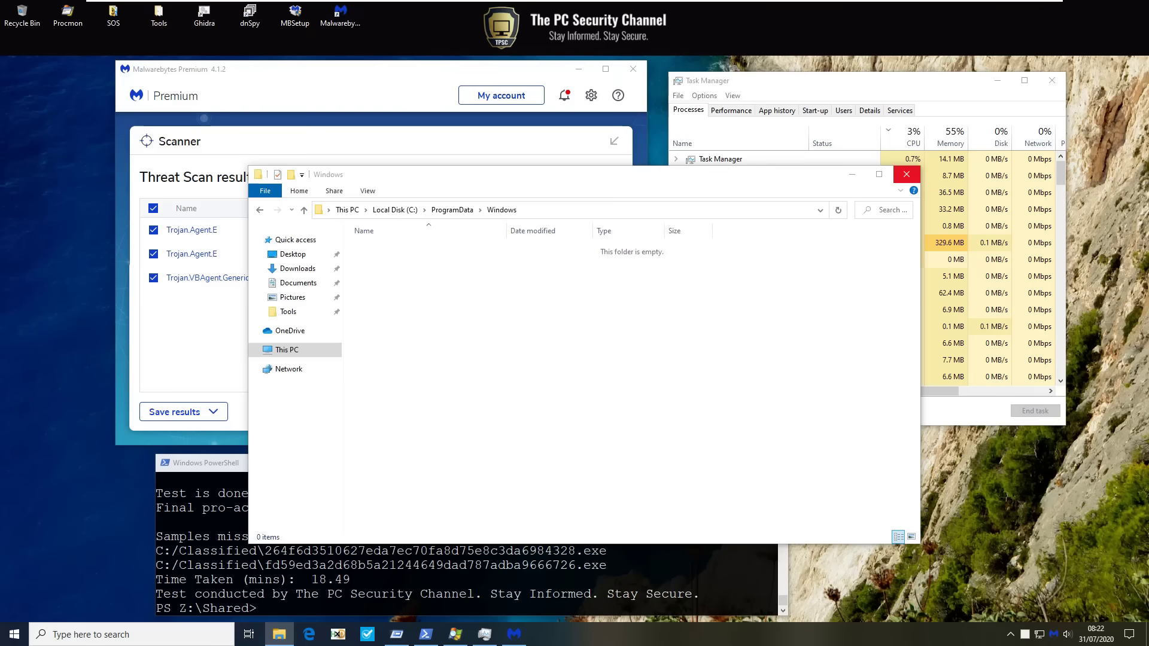
click(907, 174)
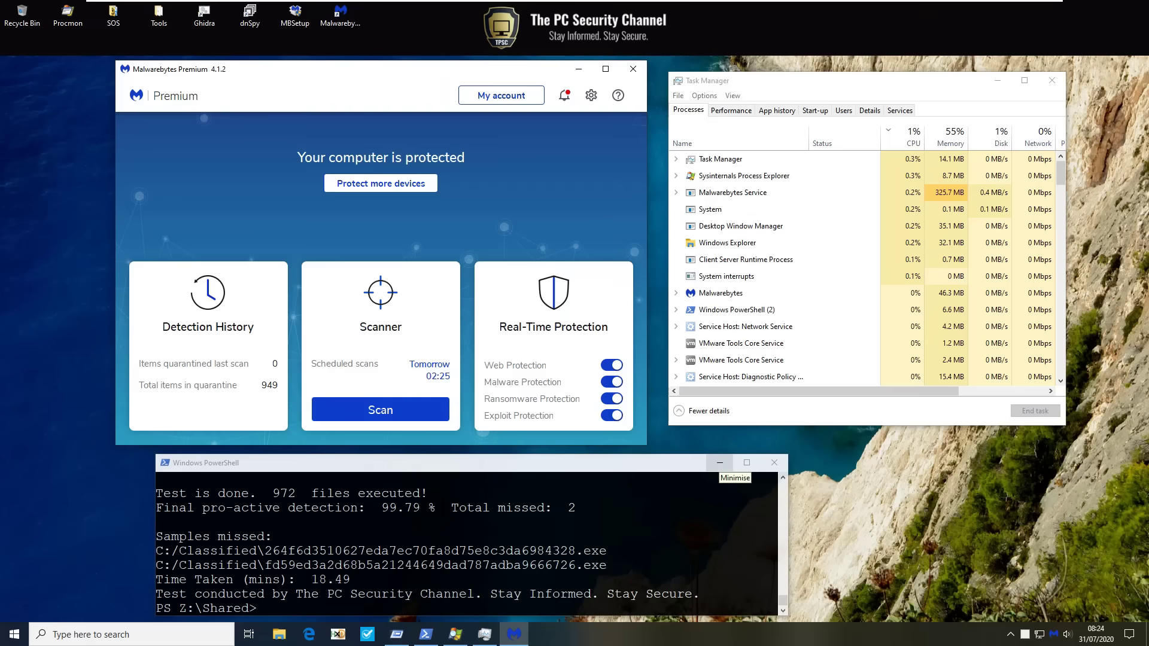
Step: Paste the Shade.ransom sample into the Z:\Shared folder
click(720, 463)
click(279, 634)
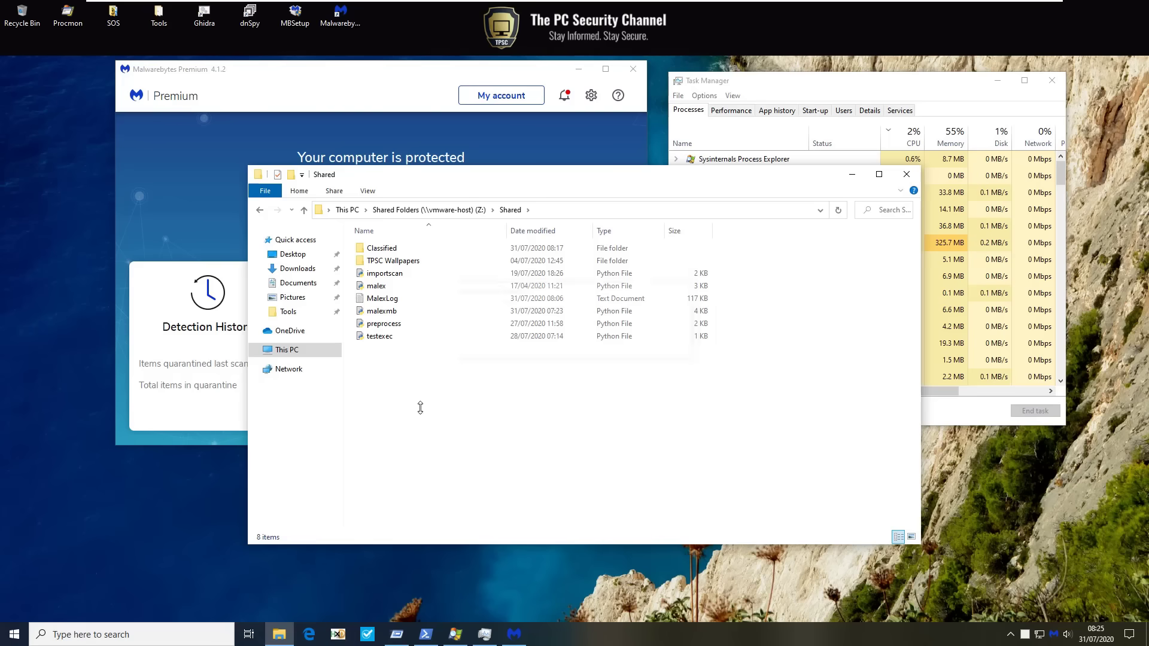
key(ctrl+v)
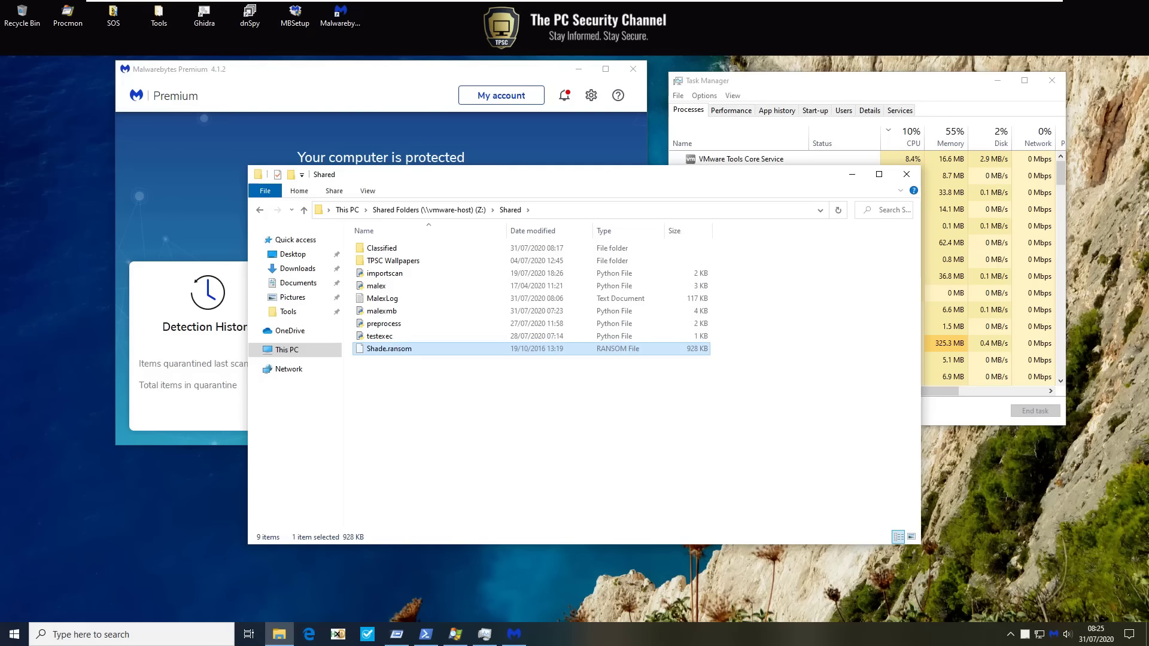
Step: Copy Shade.ransom to the desktop and rename it Shade.exe, confirming the extension change
drag(392, 350, 75, 314)
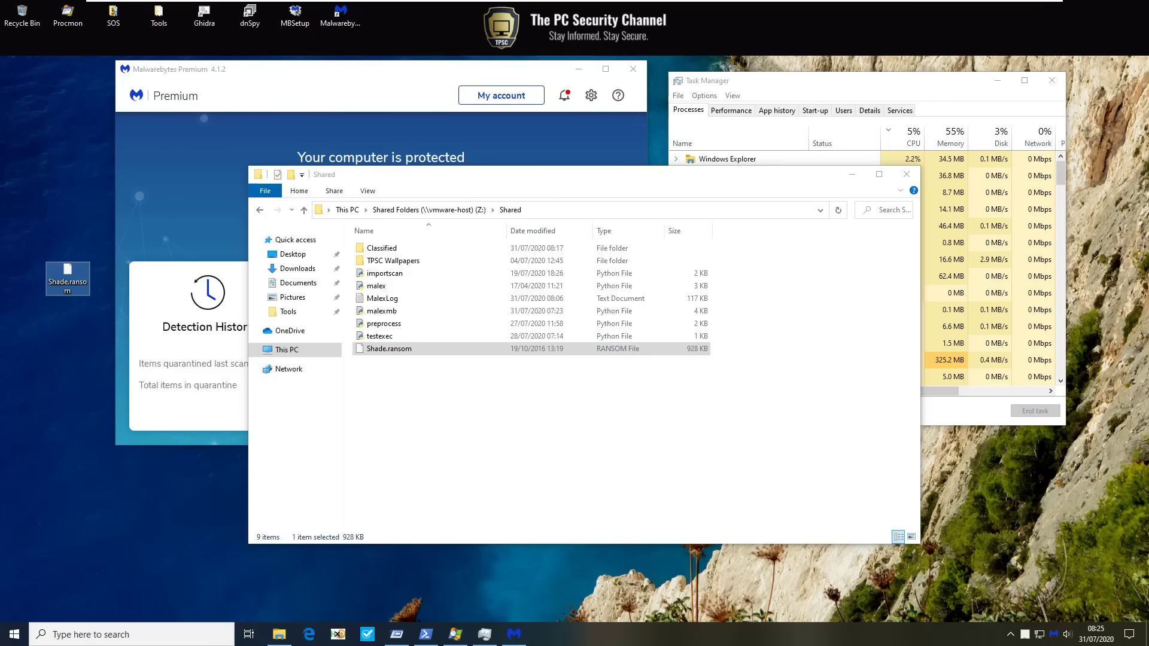
key(F2)
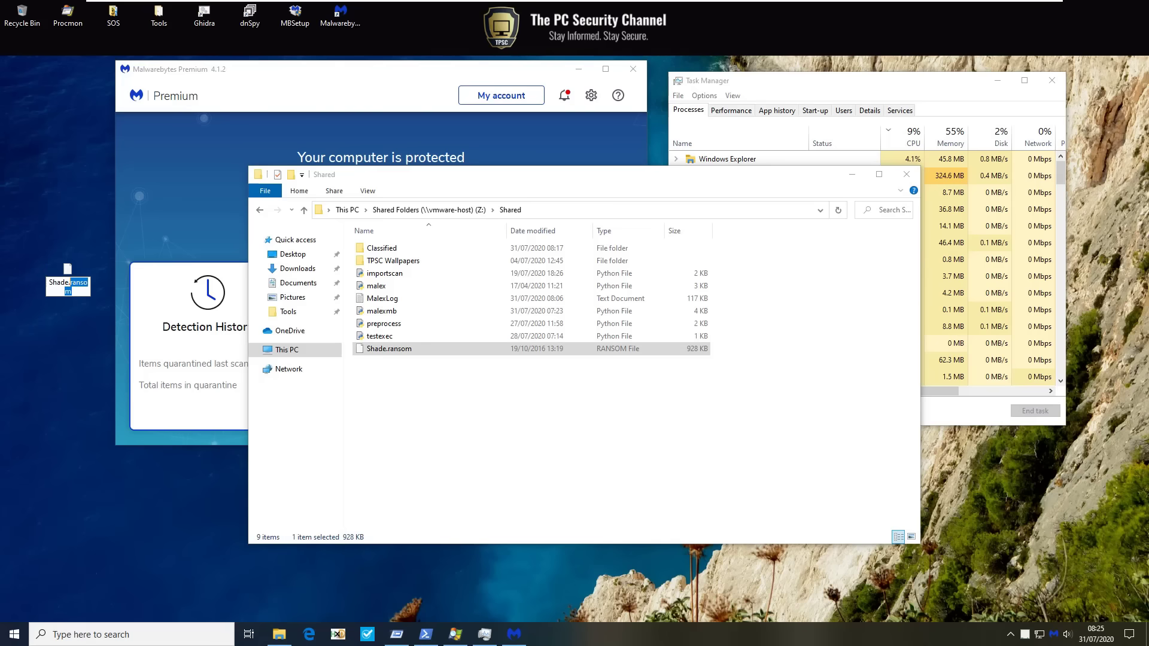
key(BackSpace)
key(BackSpace)
key(BackSpace)
key(BackSpace)
key(BackSpace)
key(BackSpace)
text(exe)
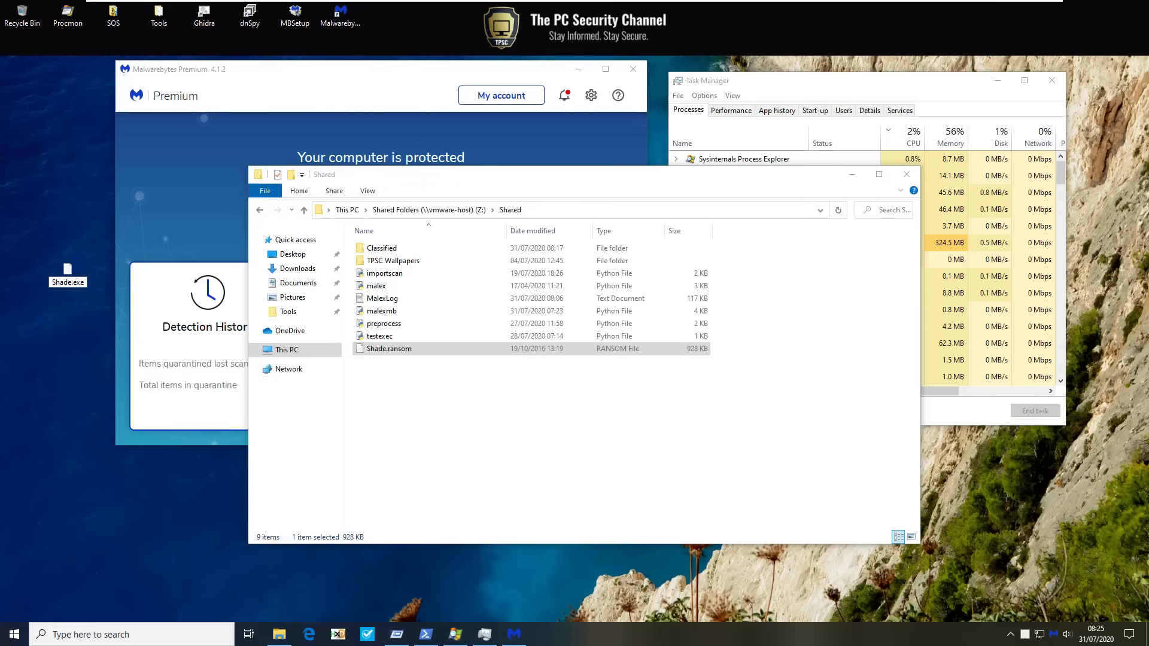
key(Return)
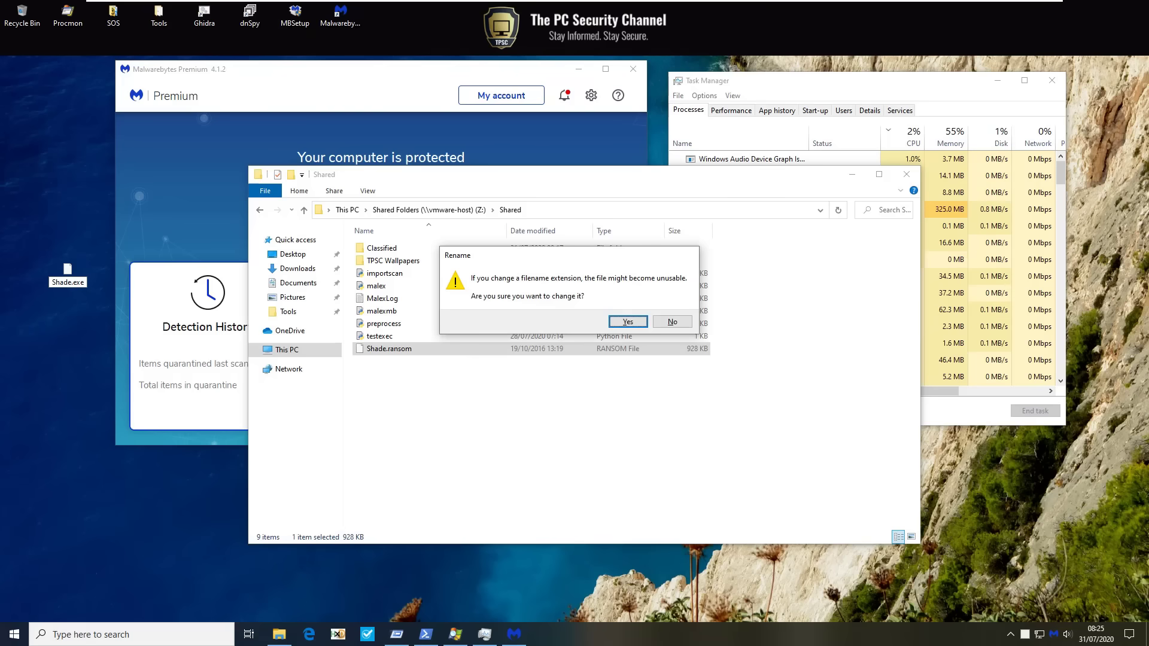
key(Return)
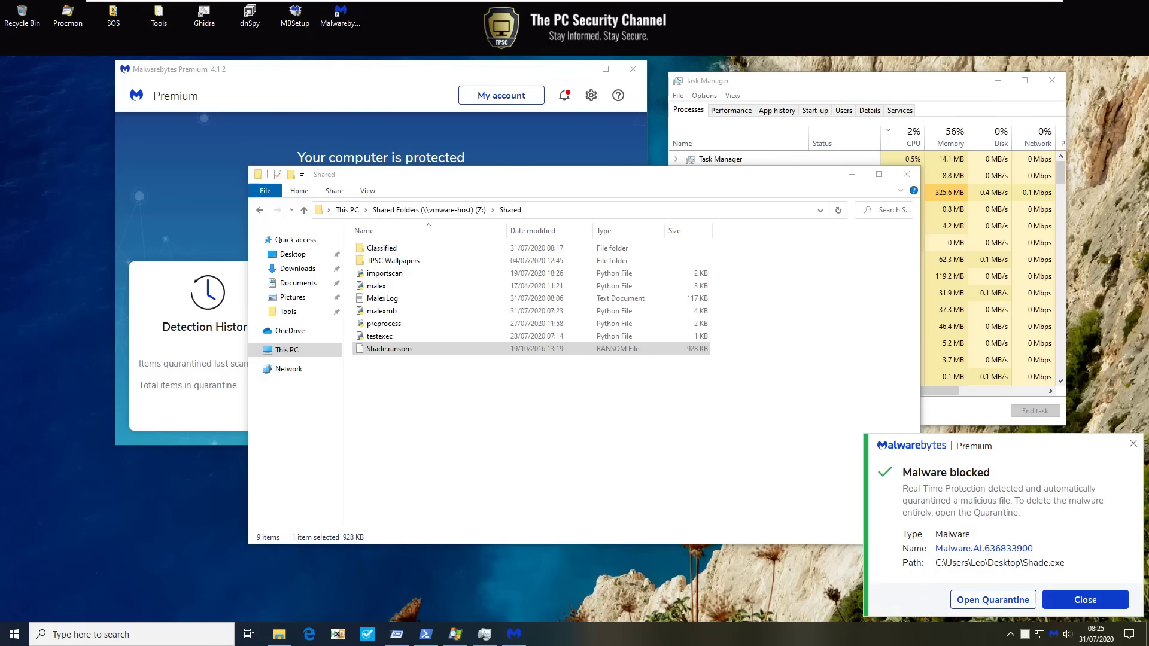
Step: Dismiss the Malwarebytes alert and rename Shade.ransom in Shared to Shade.exe
click(1086, 600)
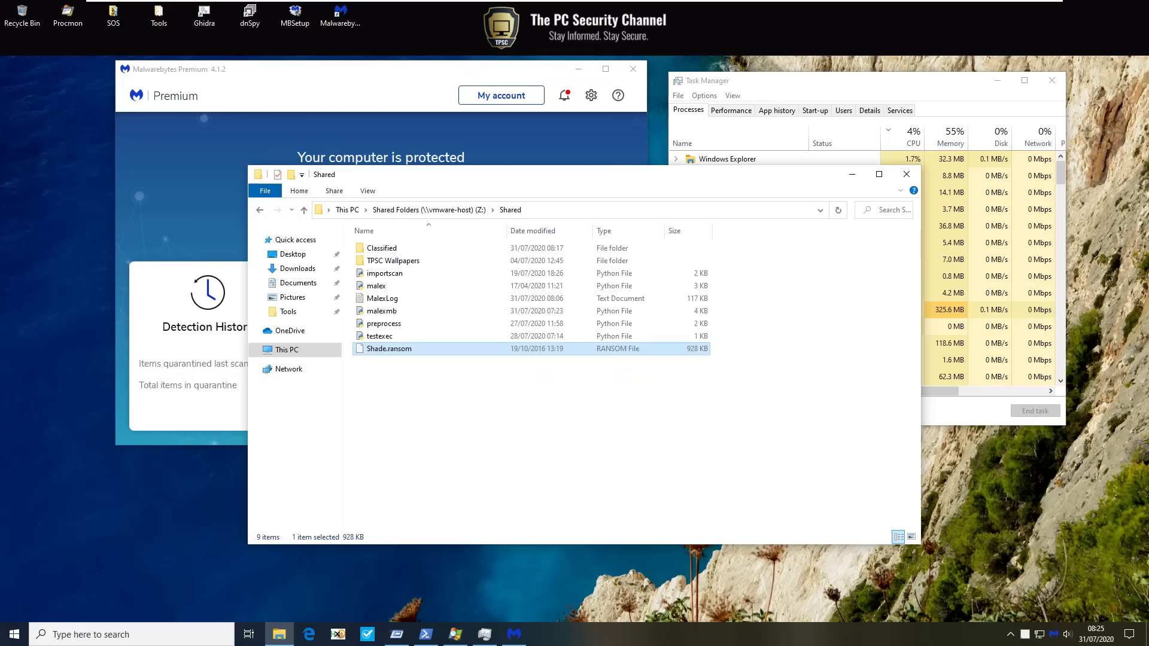
key(F2)
key(End)
key(BackSpace)
key(BackSpace)
key(BackSpace)
key(BackSpace)
key(BackSpace)
key(BackSpace)
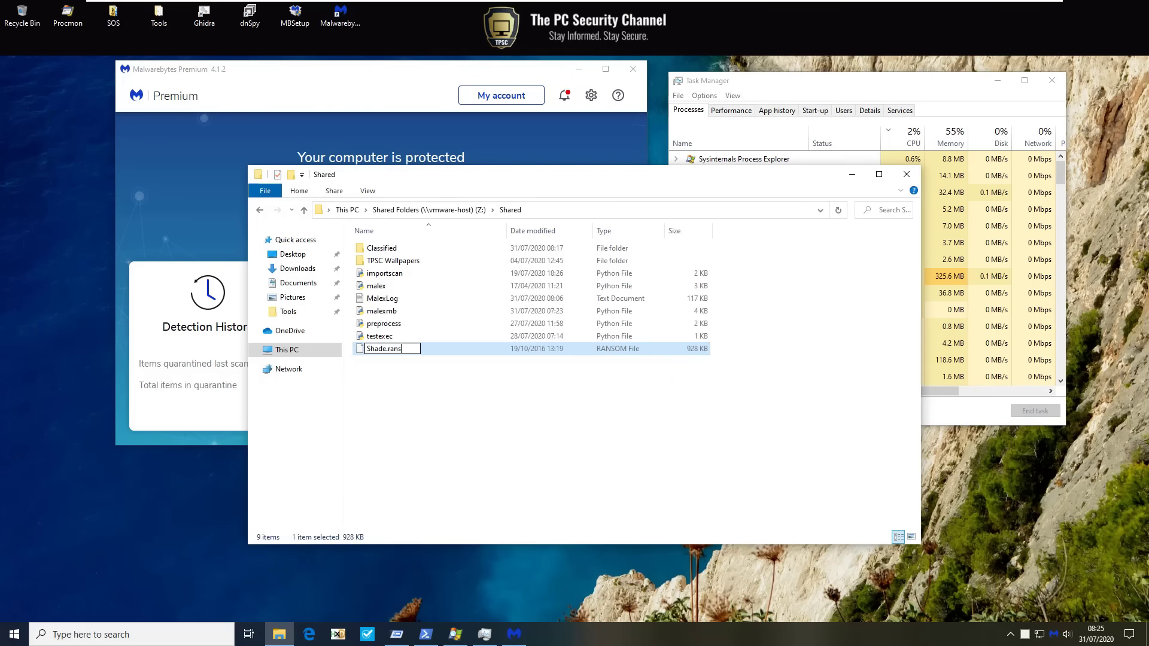
text(exe)
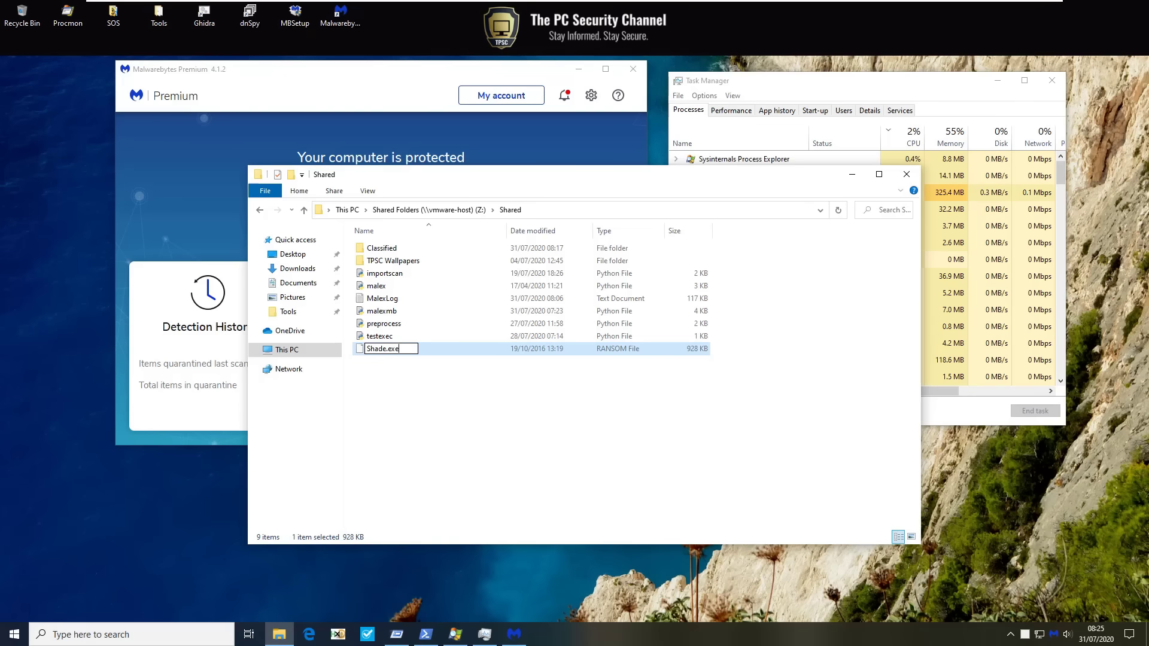
key(Return)
key(Return)
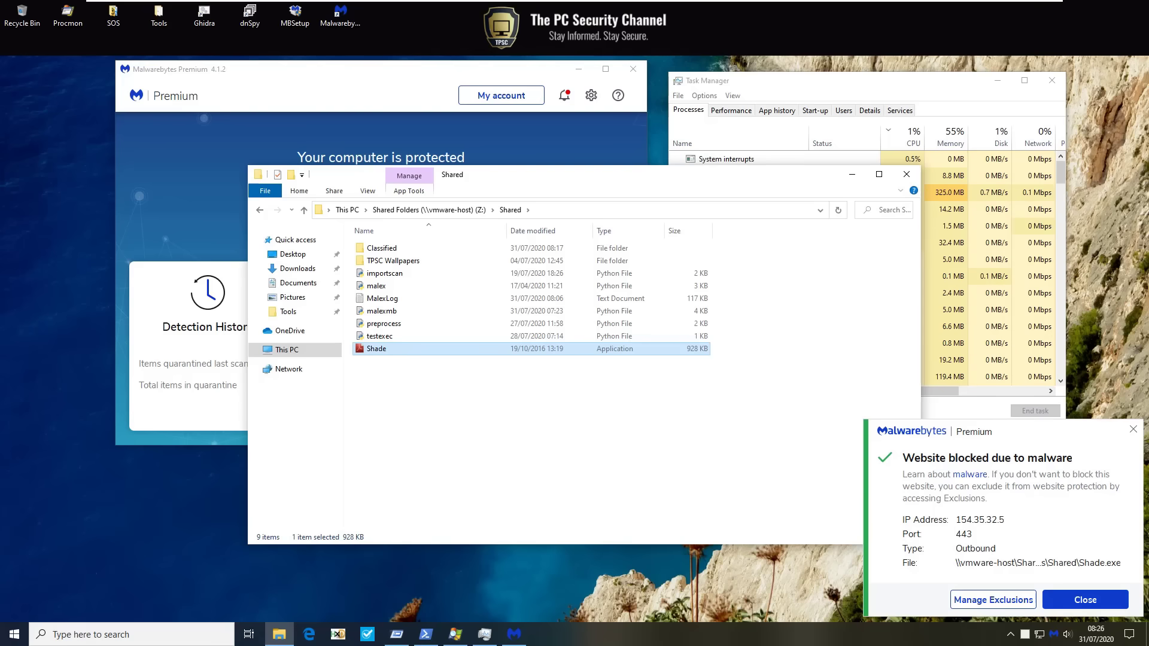
Step: Kill the running Shade.exe process in Process Explorer, then return to the Shared folder
click(741, 343)
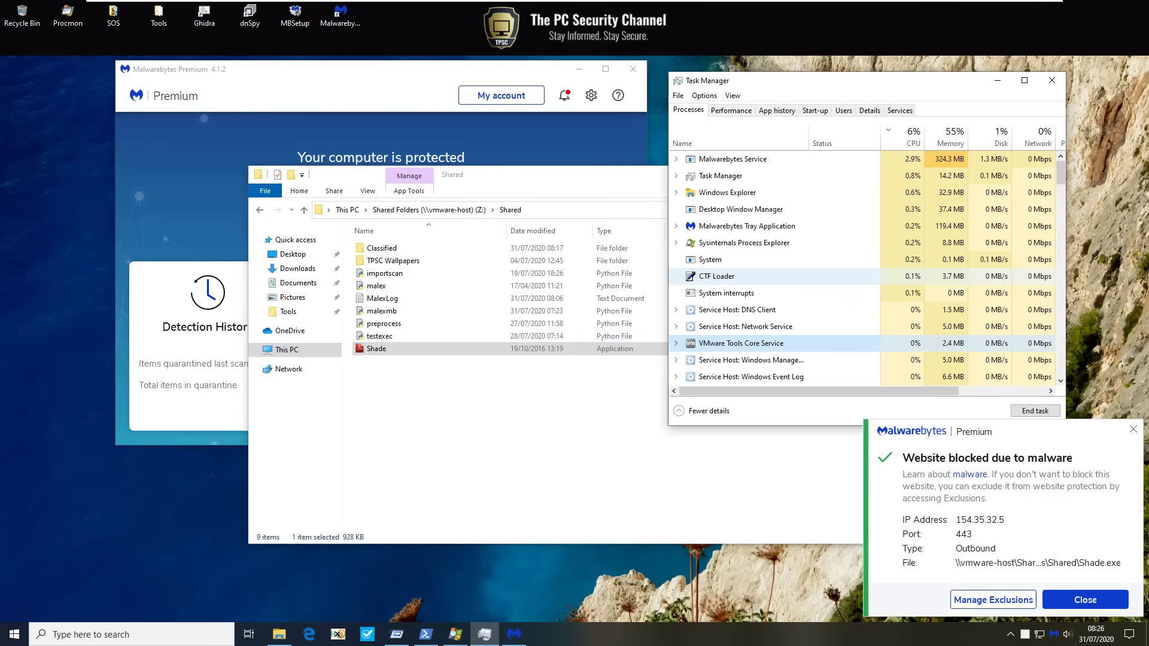
key(alt+Tab)
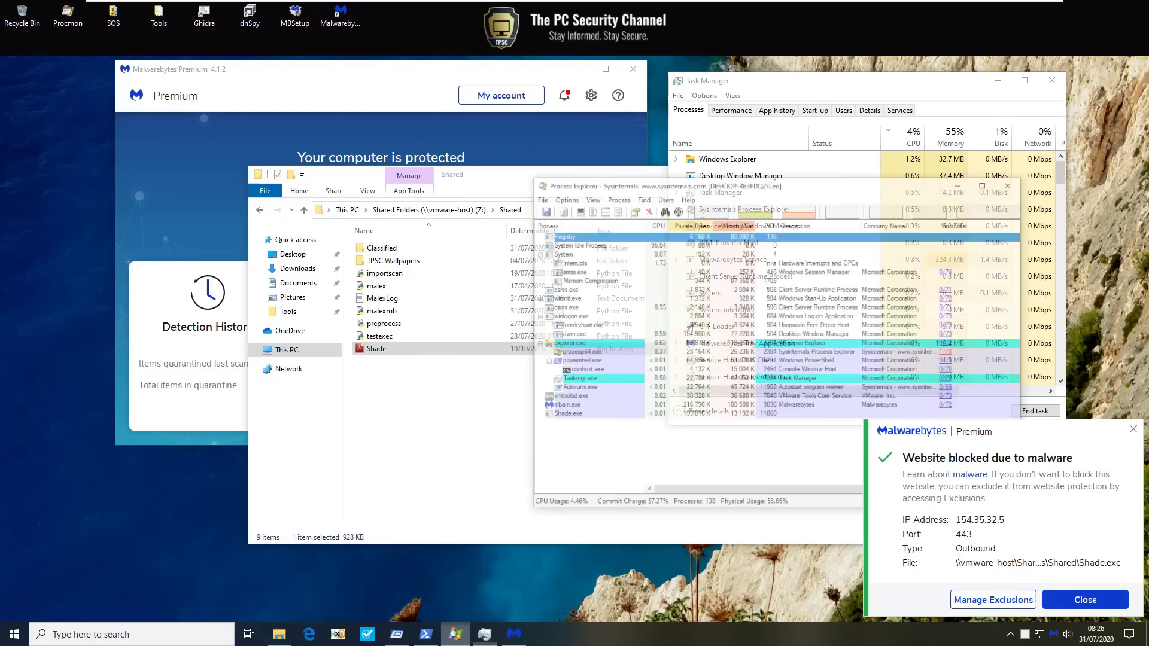
click(580, 387)
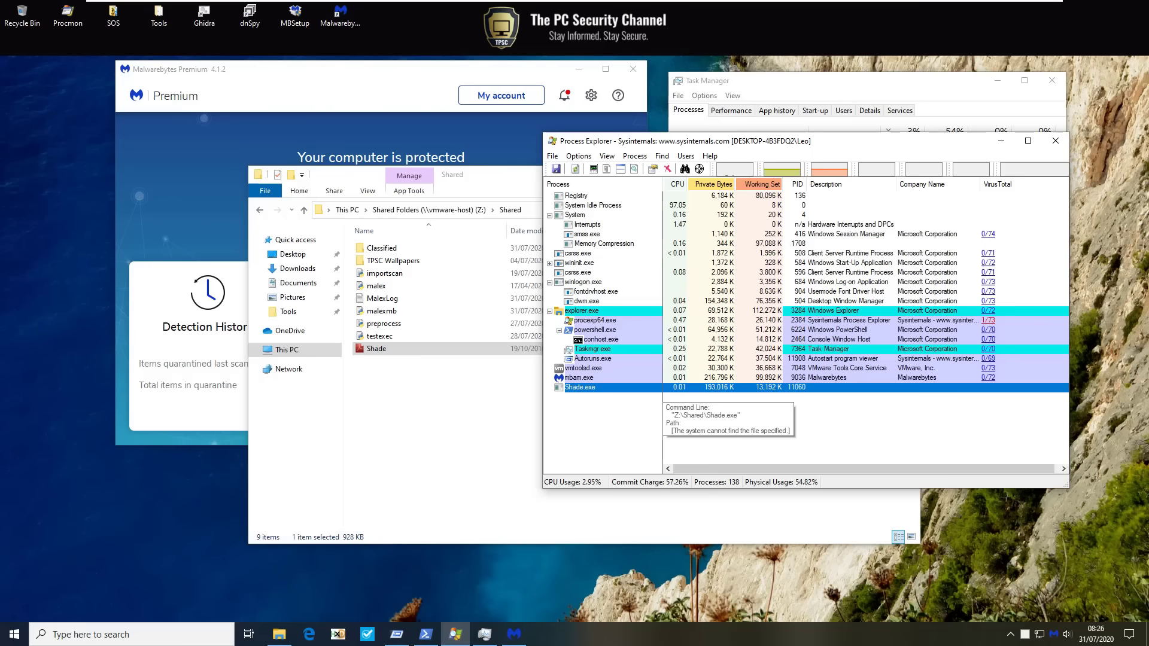
right_click(661, 390)
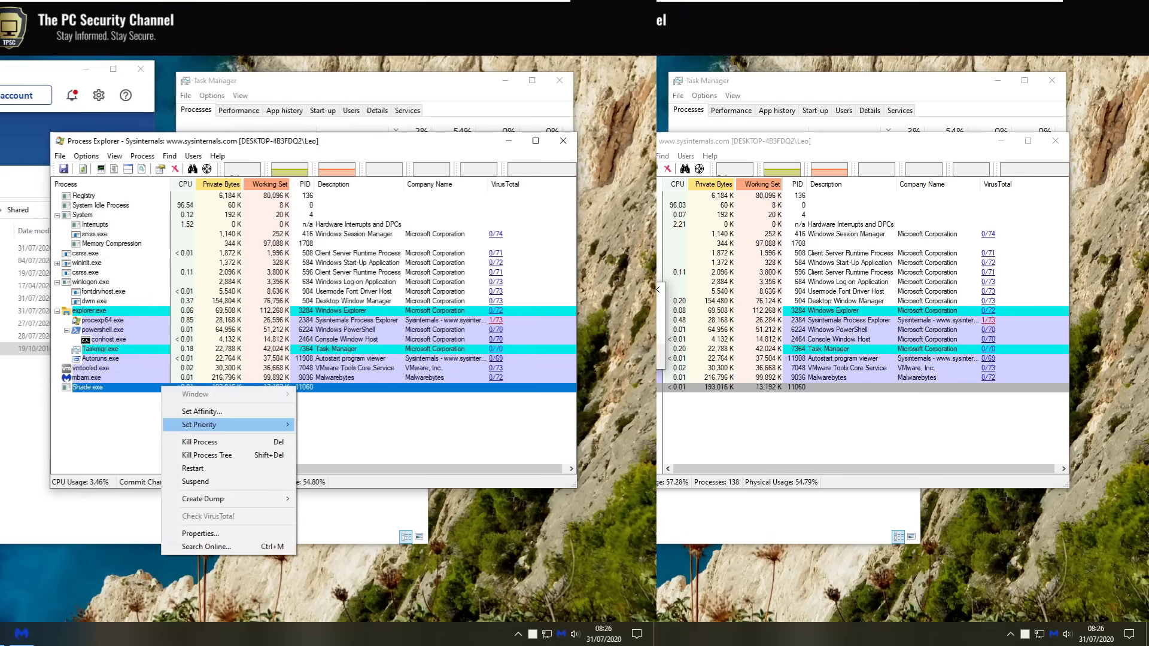
click(689, 440)
click(598, 357)
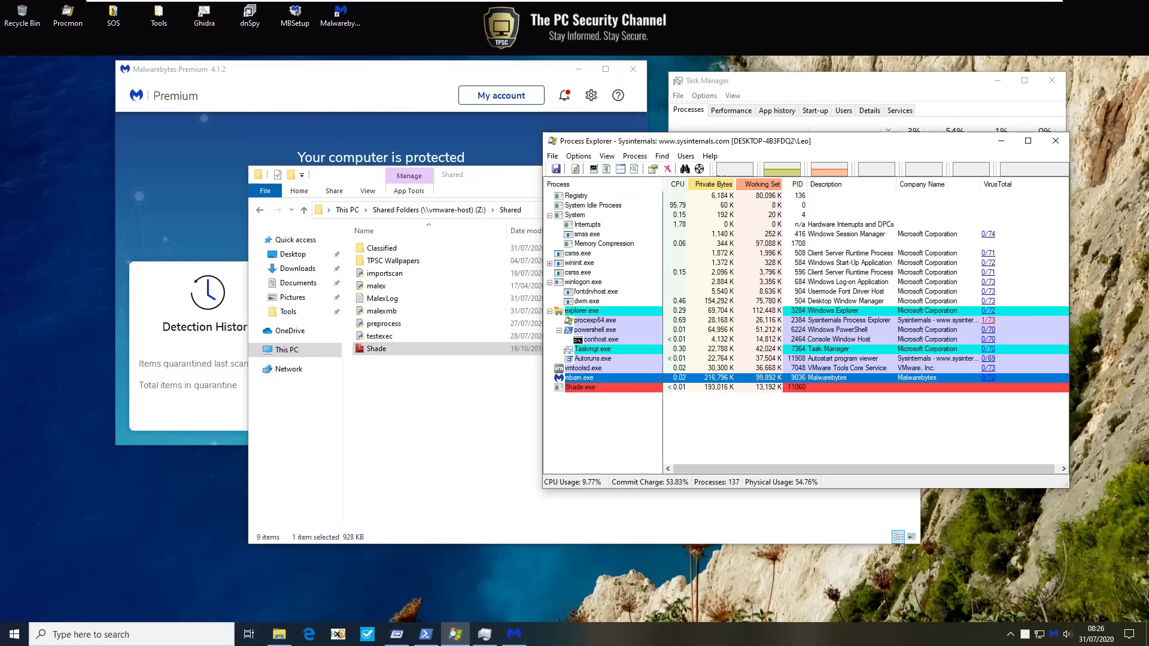
click(1001, 141)
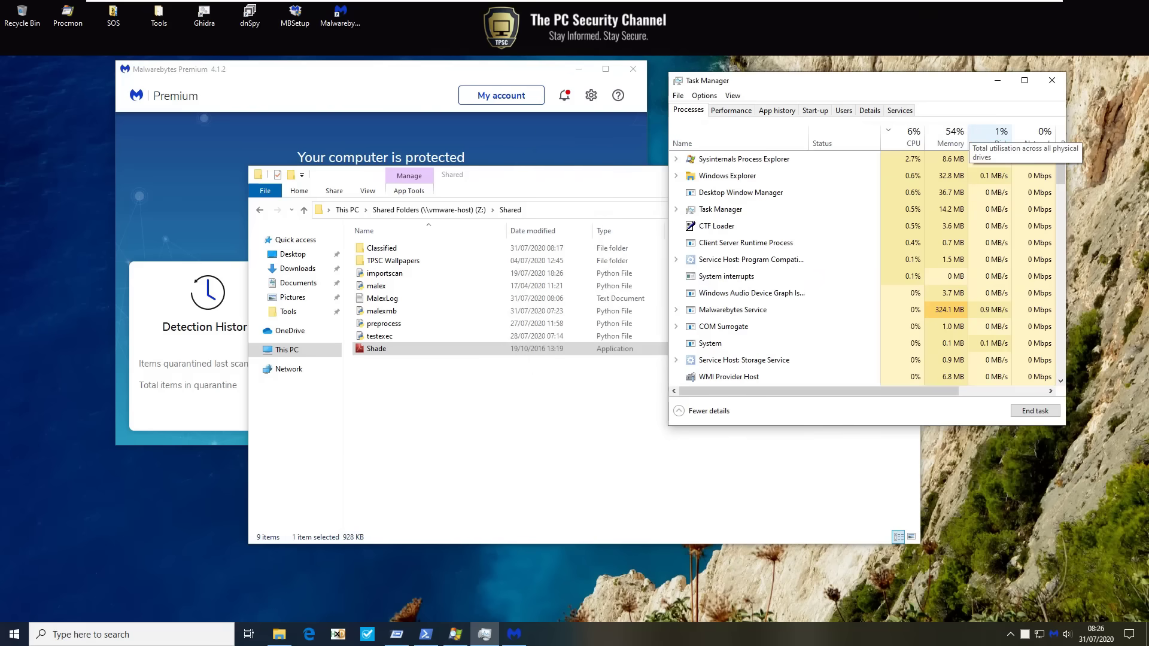
click(838, 466)
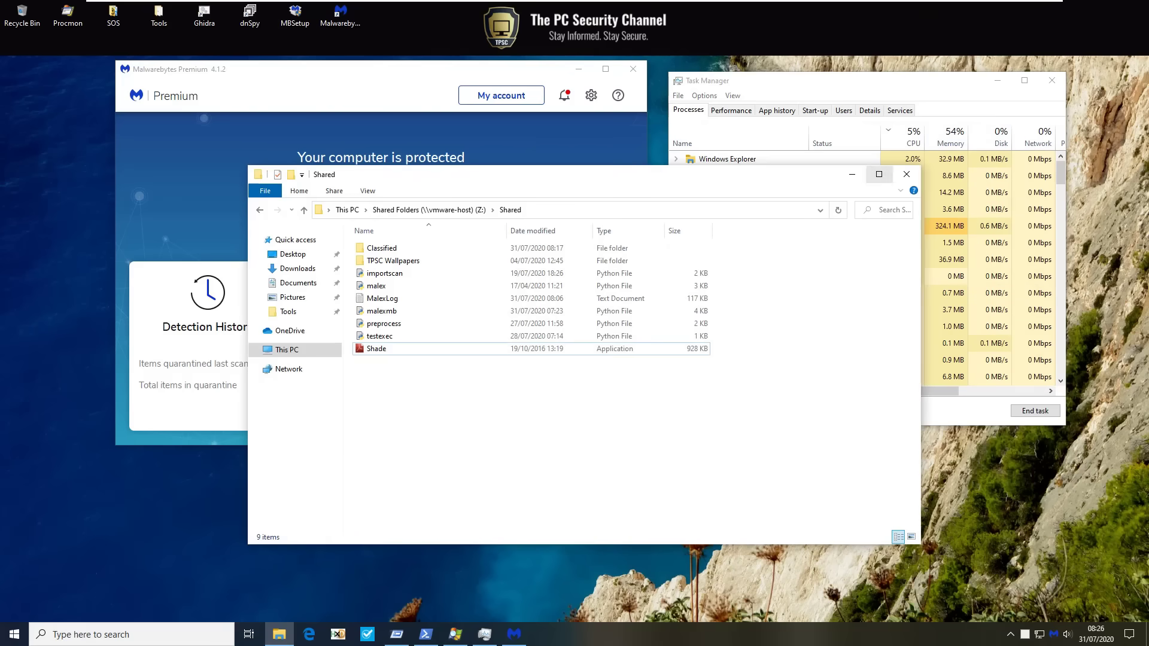
Step: Turn off Malware Protection, rename the desktop Shade.ransom to Shade.exe, and dismiss the Trojan alert
click(906, 174)
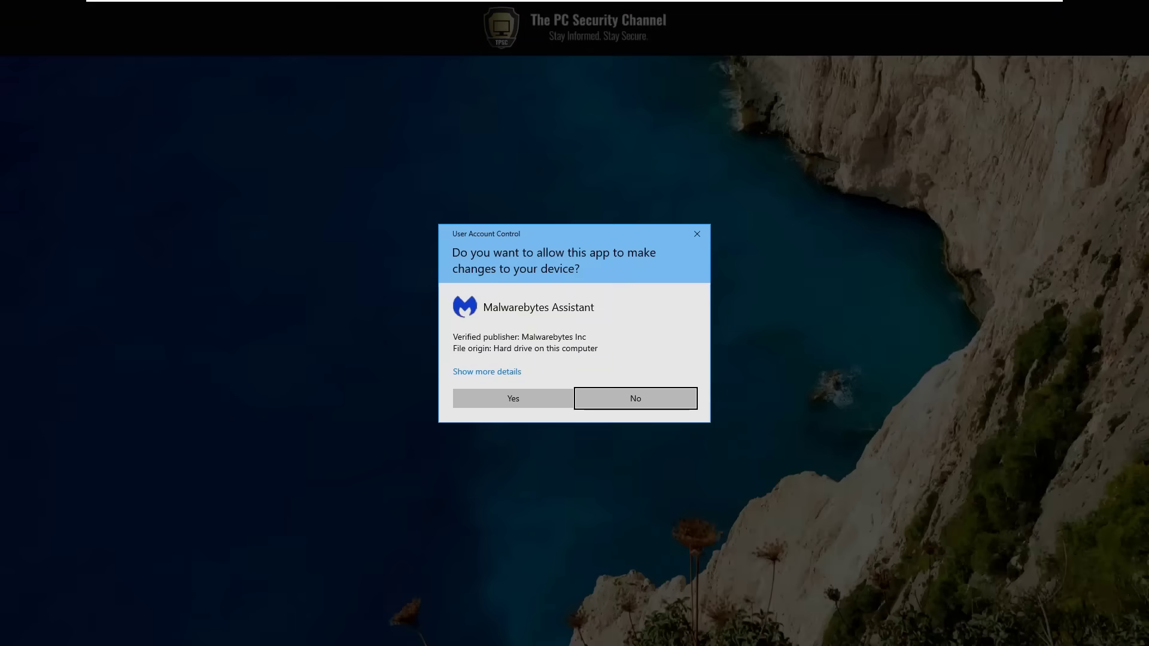
click(513, 398)
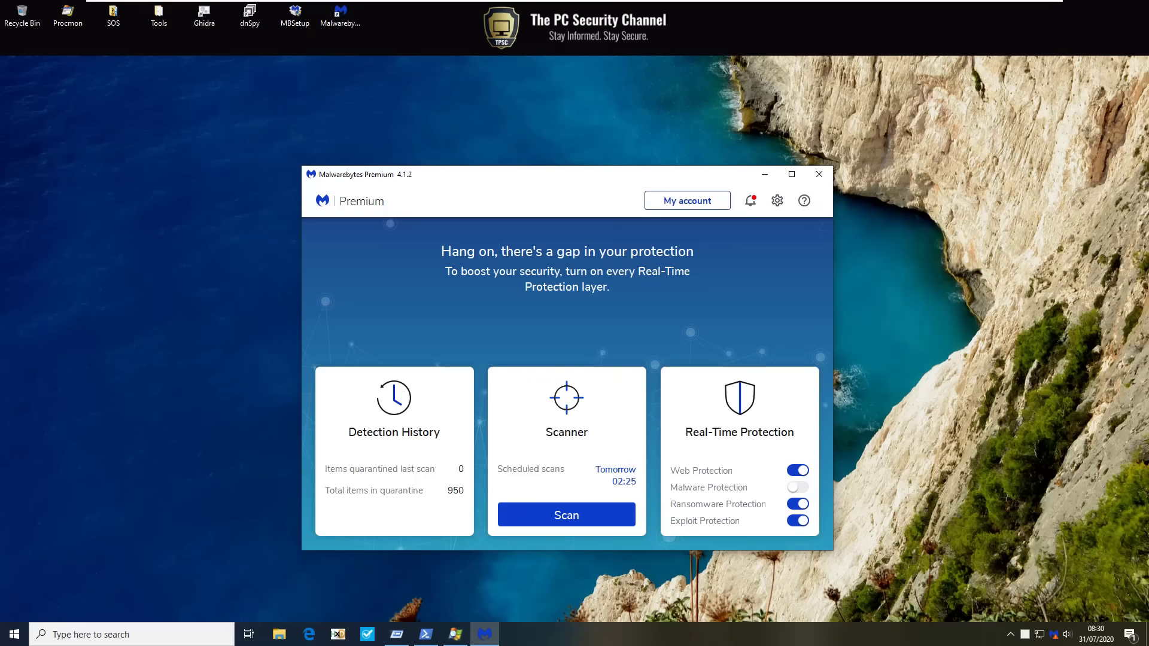
click(197, 376)
key(ctrl+v)
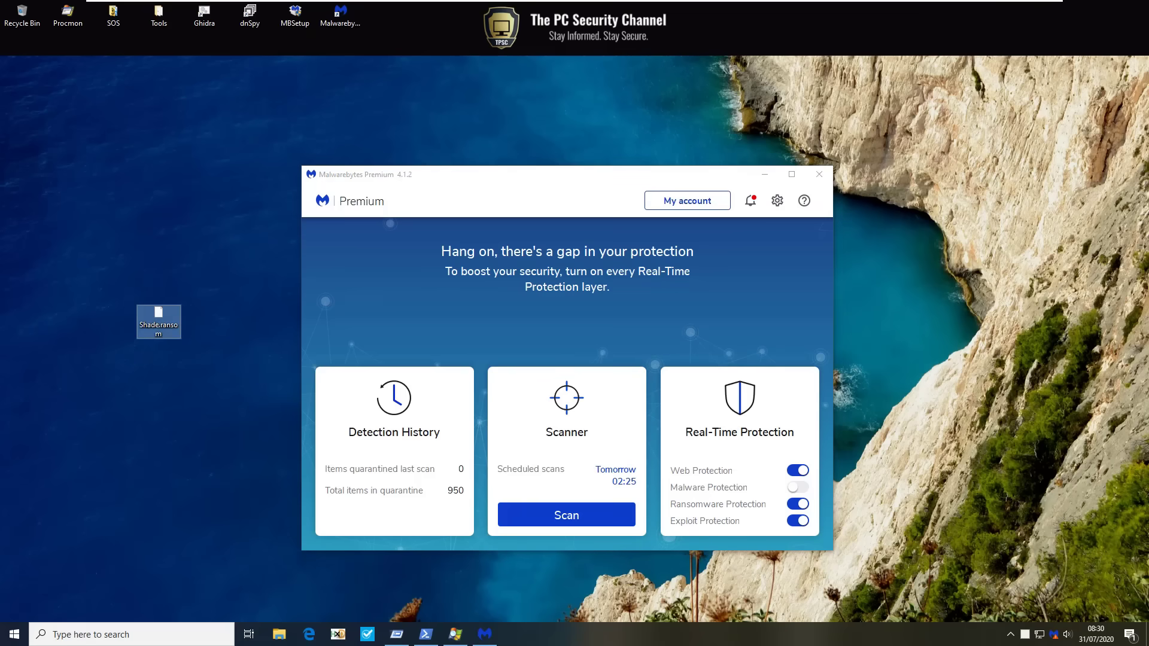
key(F2)
key(End)
key(shift+ctrl+Left)
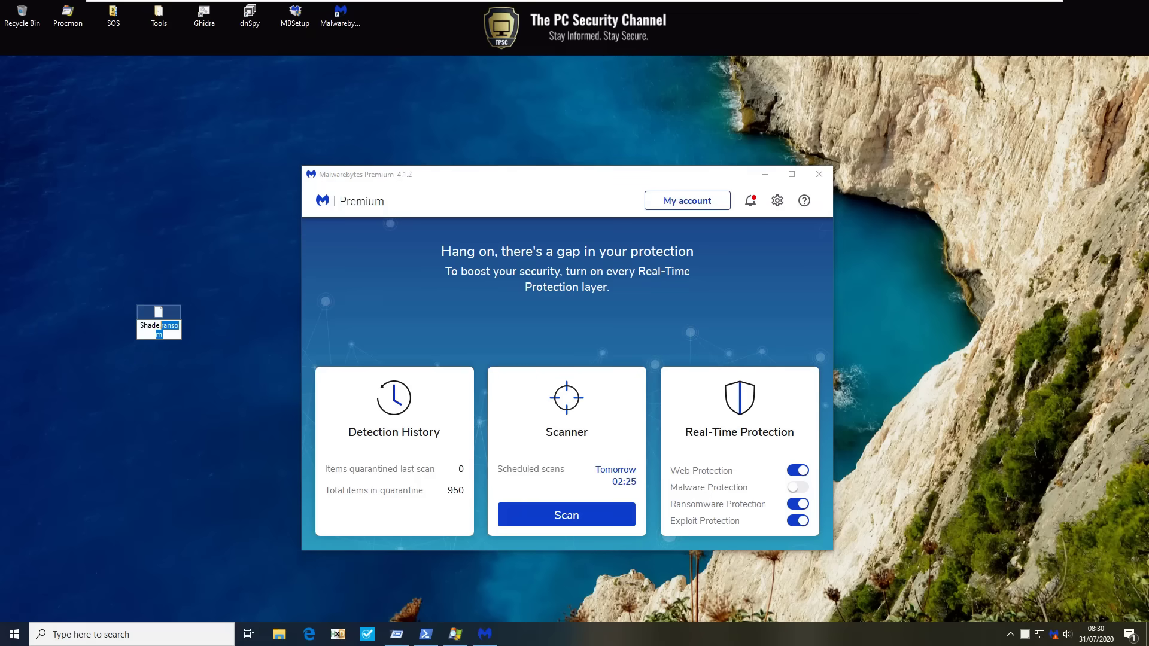
text(exe)
key(Return)
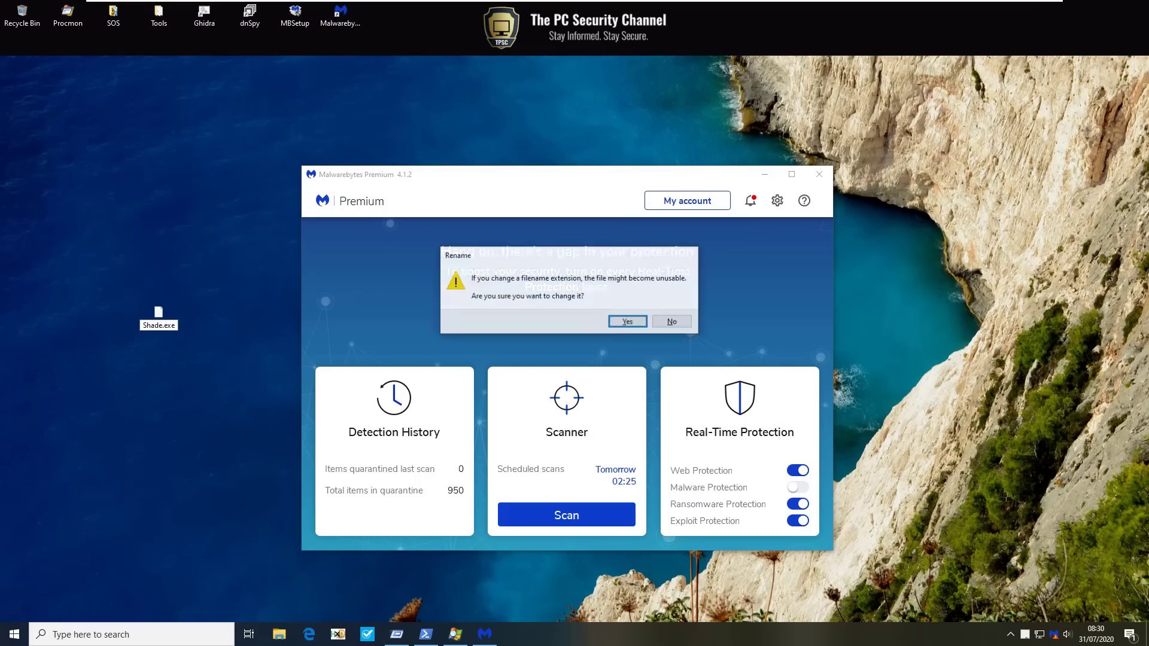
key(Return)
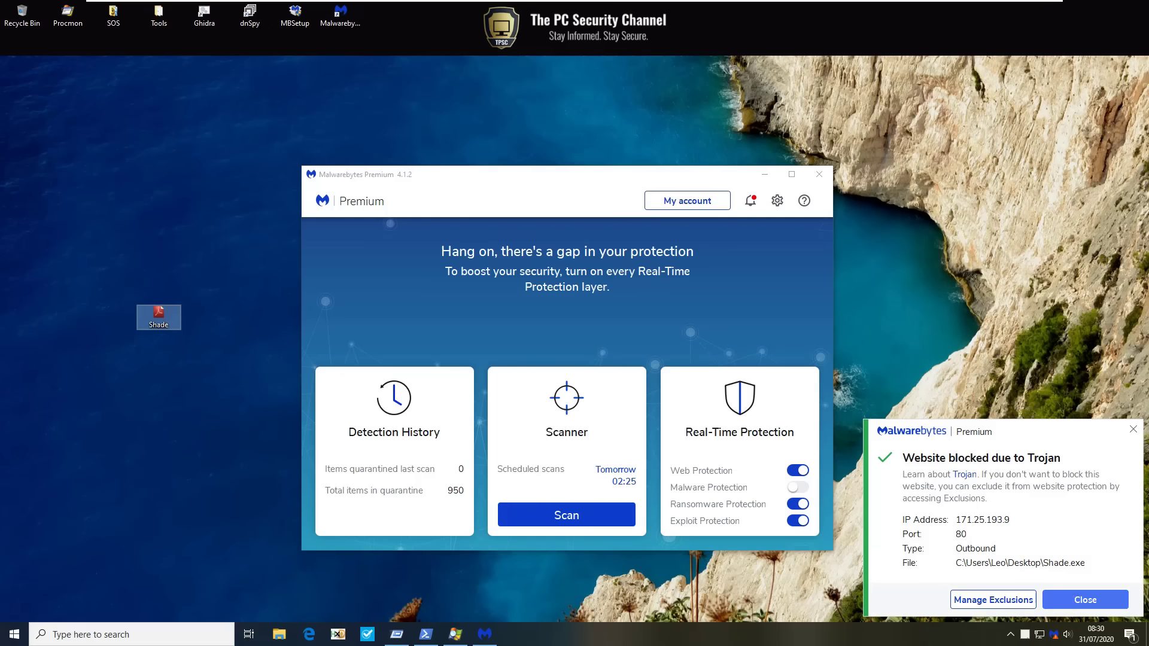
click(1085, 599)
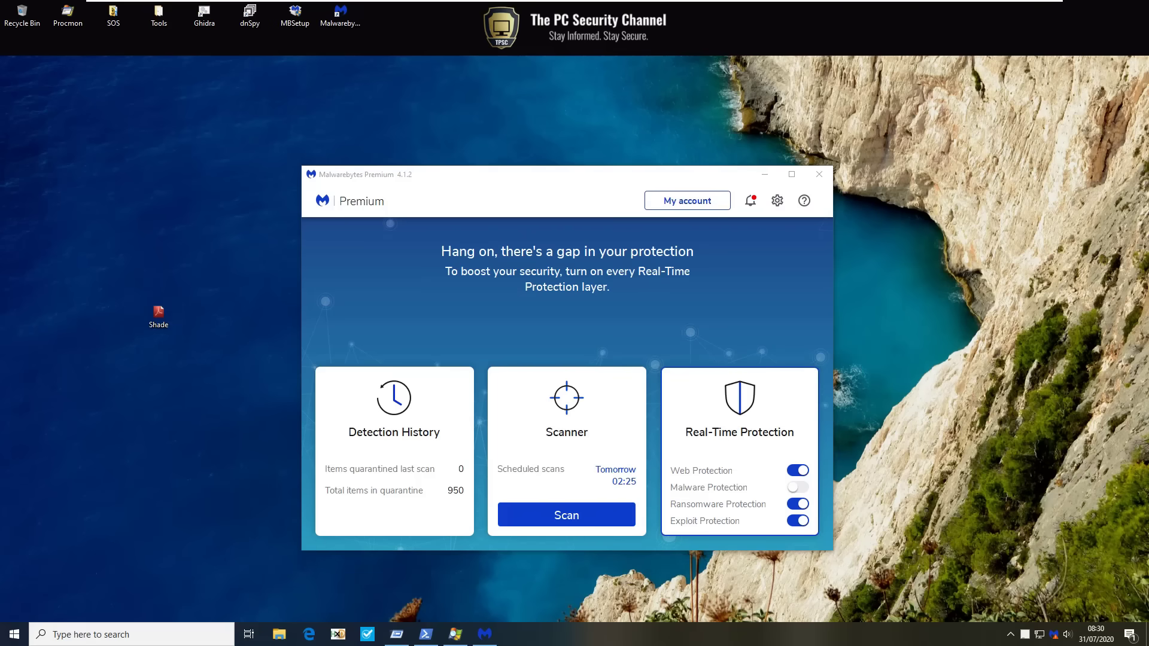
mouse_move(426, 634)
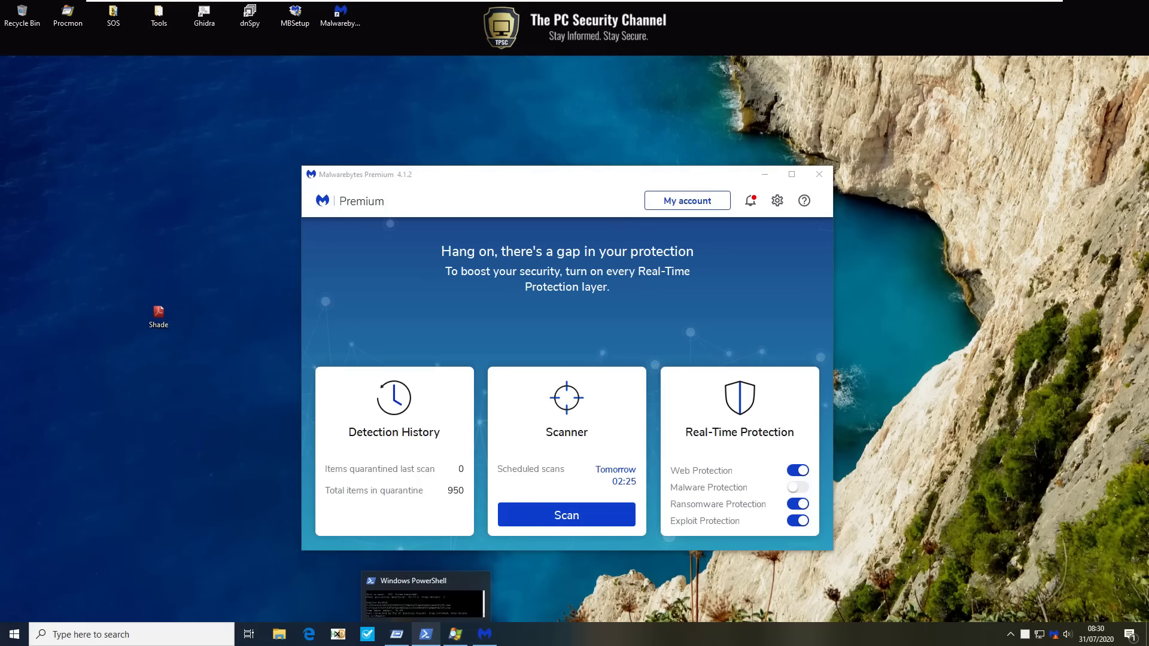
Step: Rename the desktop file Black Claw.Ransom to Black Claw.exe
drag(160, 378, 182, 378)
key(BackSpace)
key(BackSpace)
key(BackSpace)
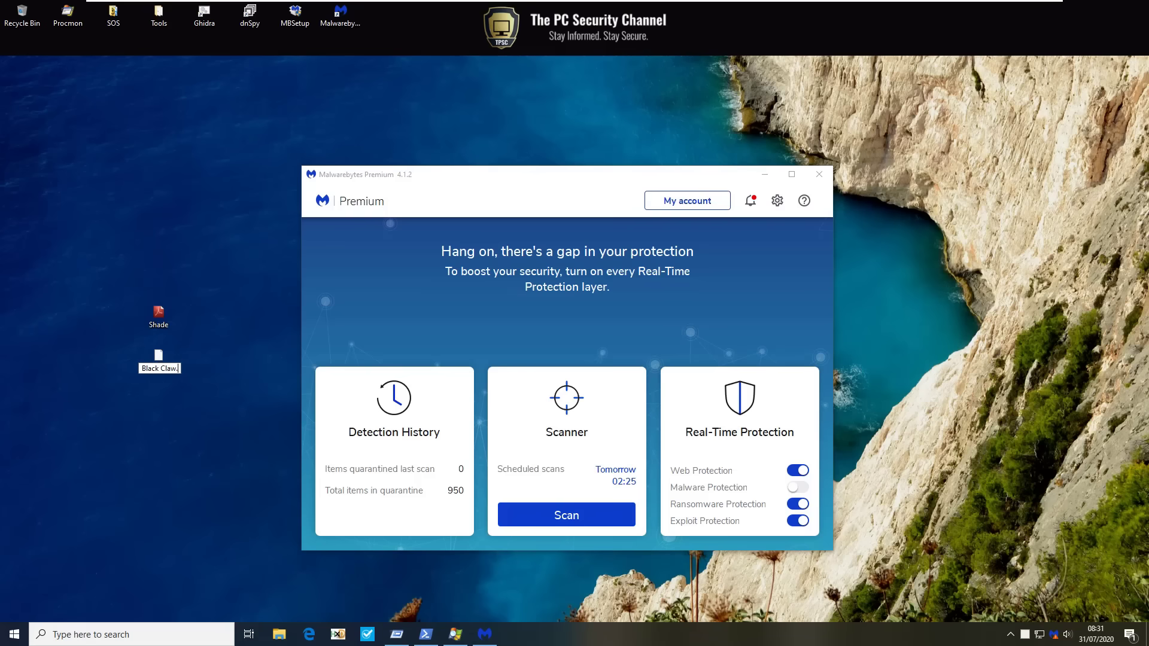
text(.exe)
key(Return)
key(Return)
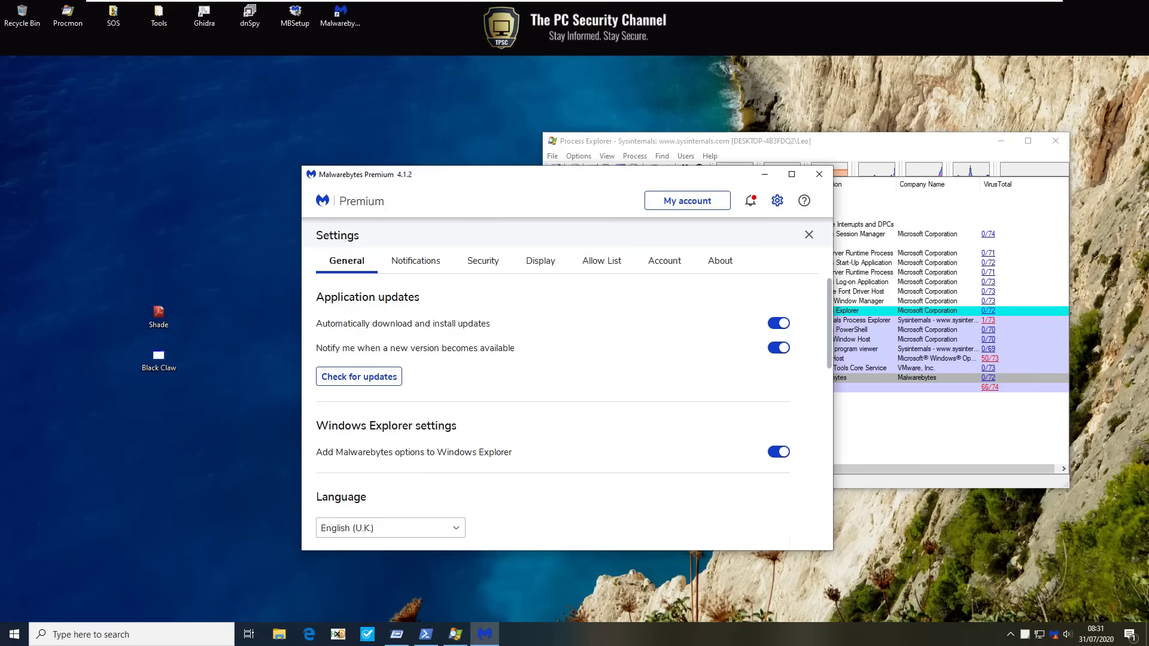
Step: Browse the Malwarebytes Security, Display, Notifications and General settings tabs
click(414, 260)
click(486, 260)
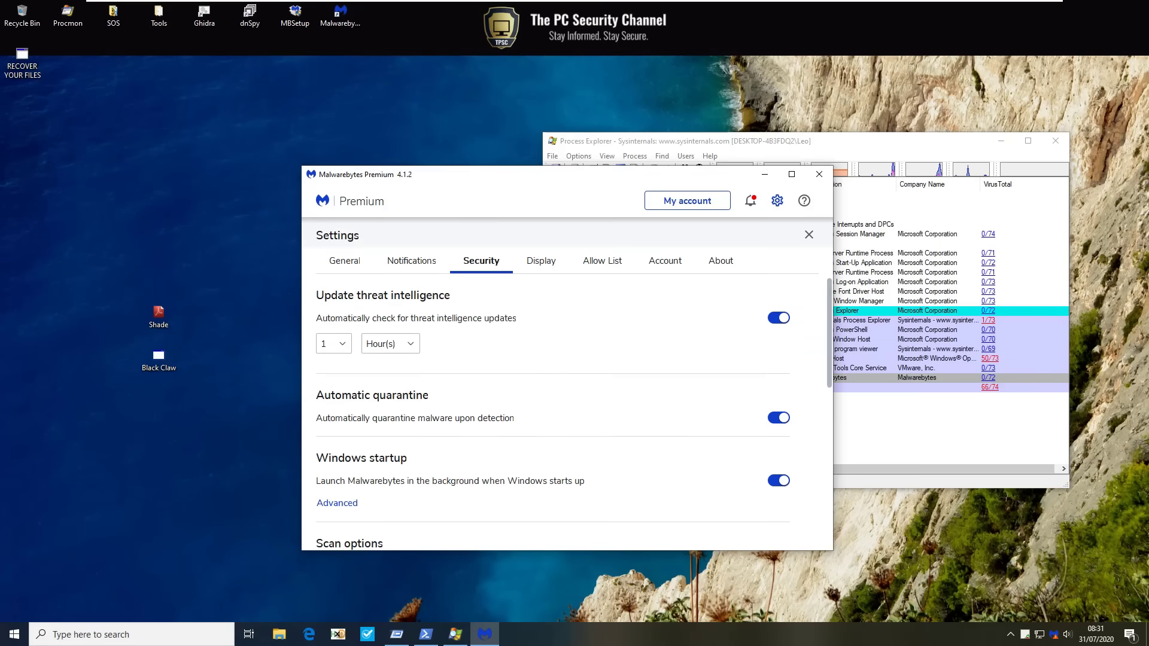
click(538, 261)
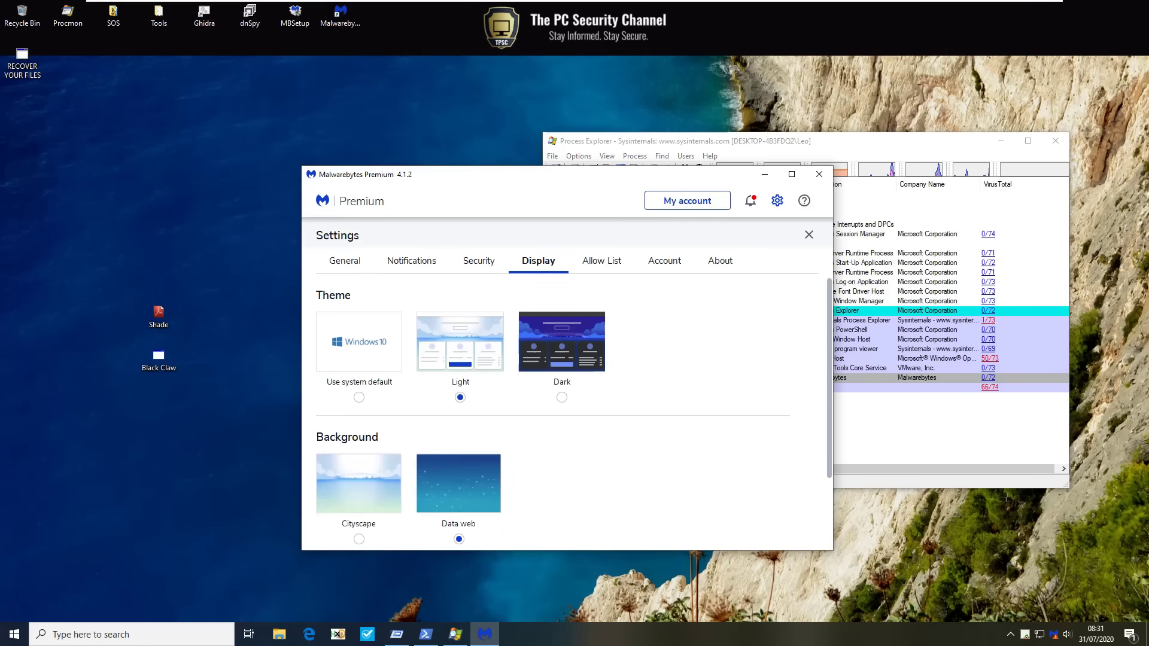
click(412, 260)
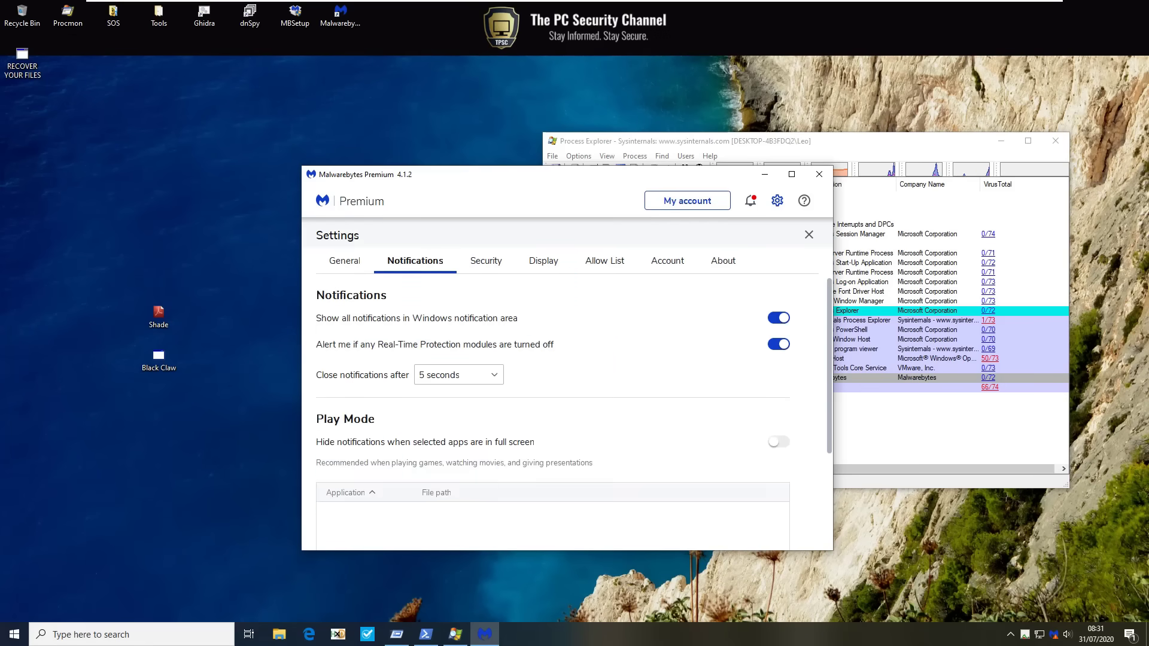
click(345, 260)
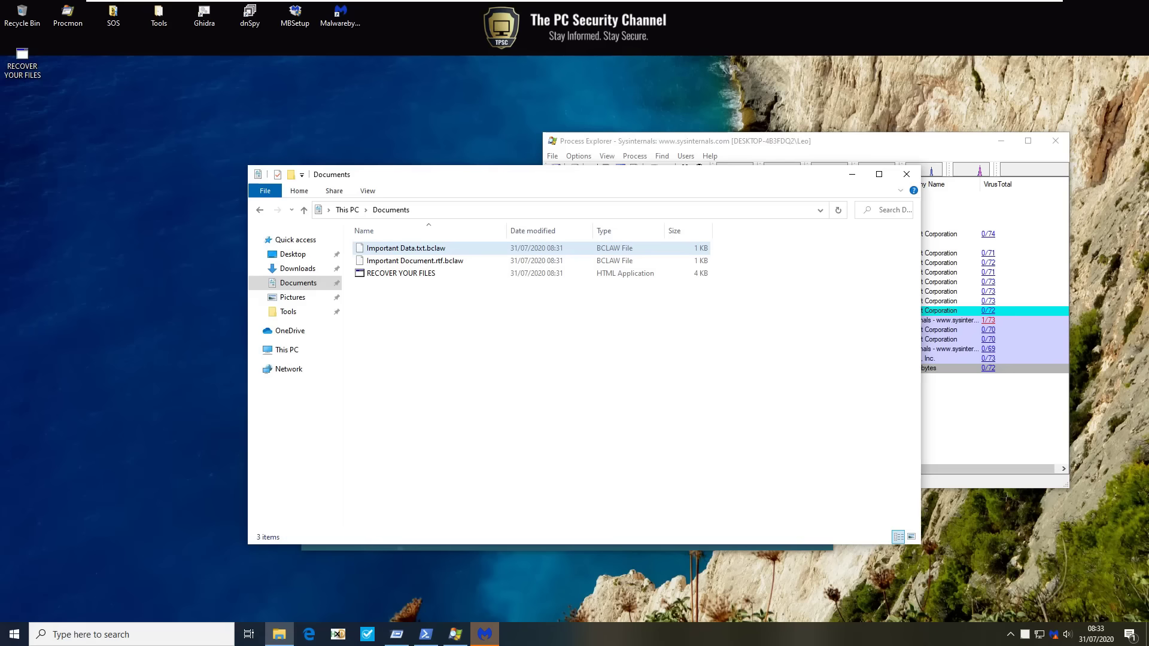
Step: Open the encrypted Important Data.txt.bclaw in Notepad and select all its garbled text
right_click(425, 249)
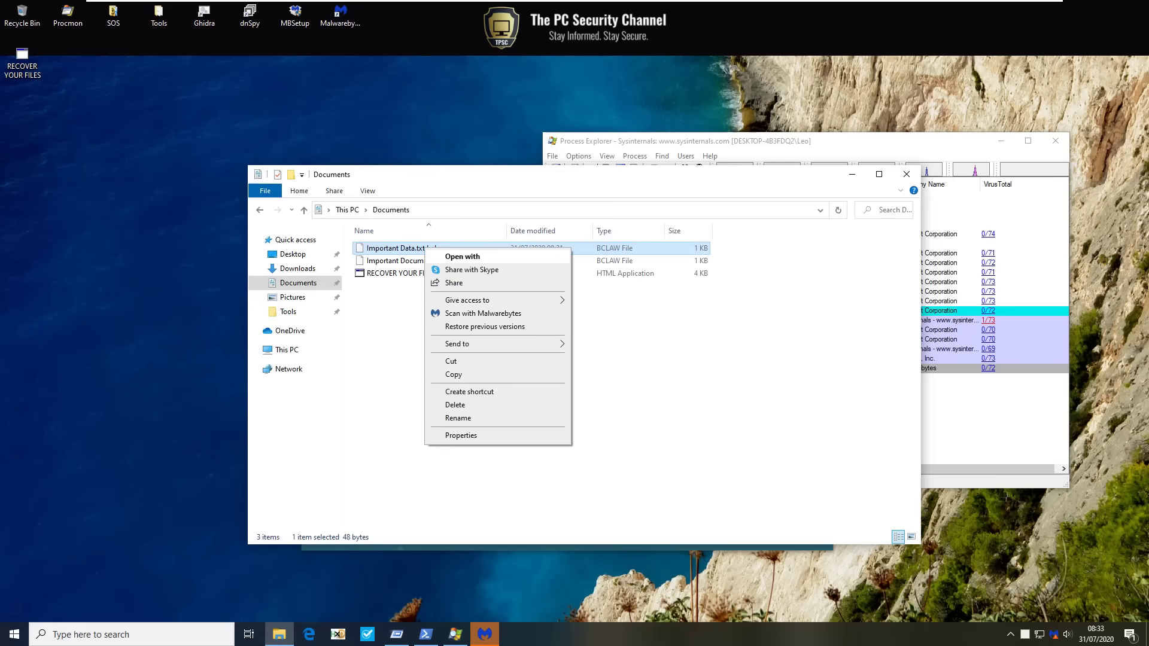
click(460, 256)
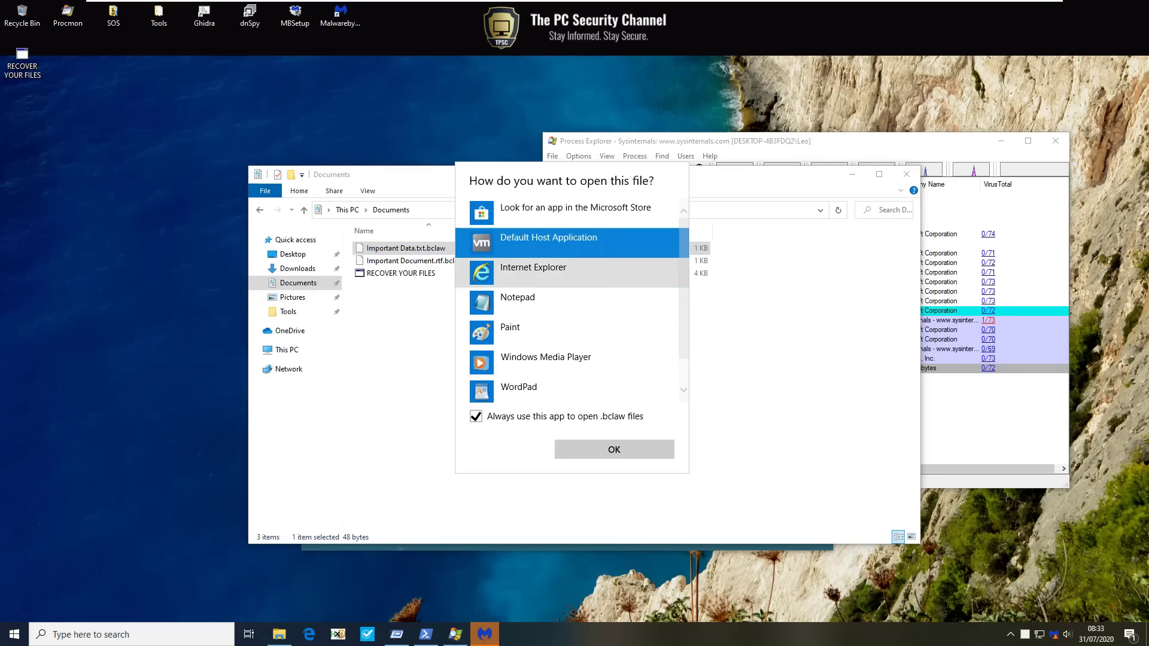
click(518, 299)
click(614, 450)
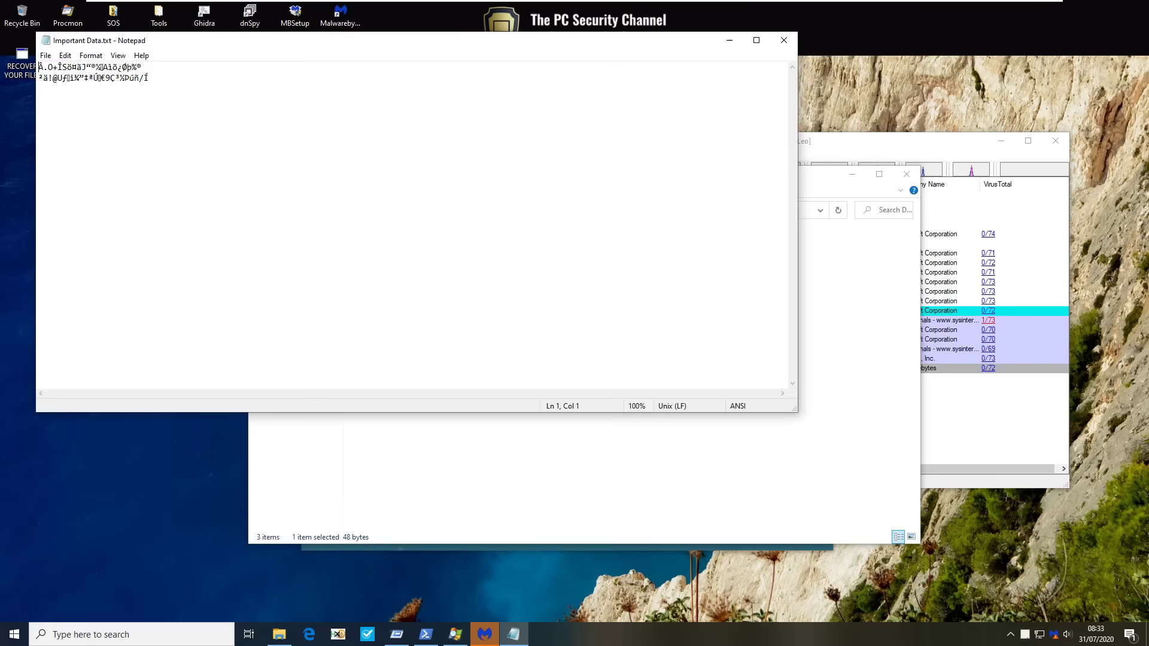
key(ctrl+a)
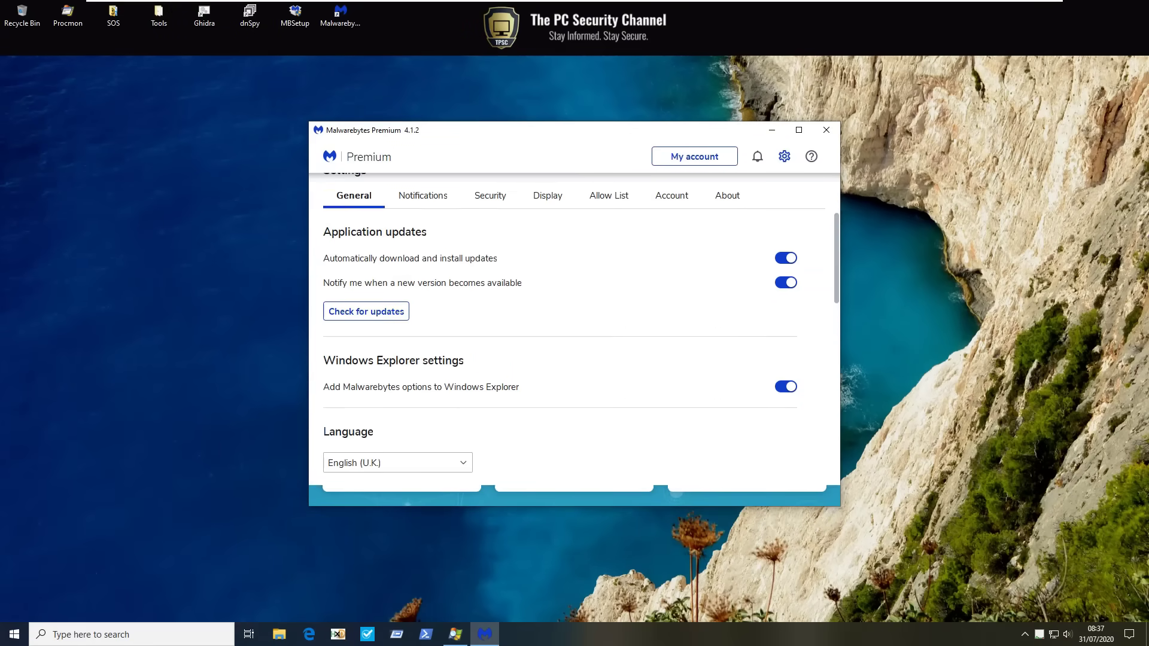
Step: In Security settings, enable 'Use expert system algorithms' and 'Block penetration testing attacks'
click(488, 216)
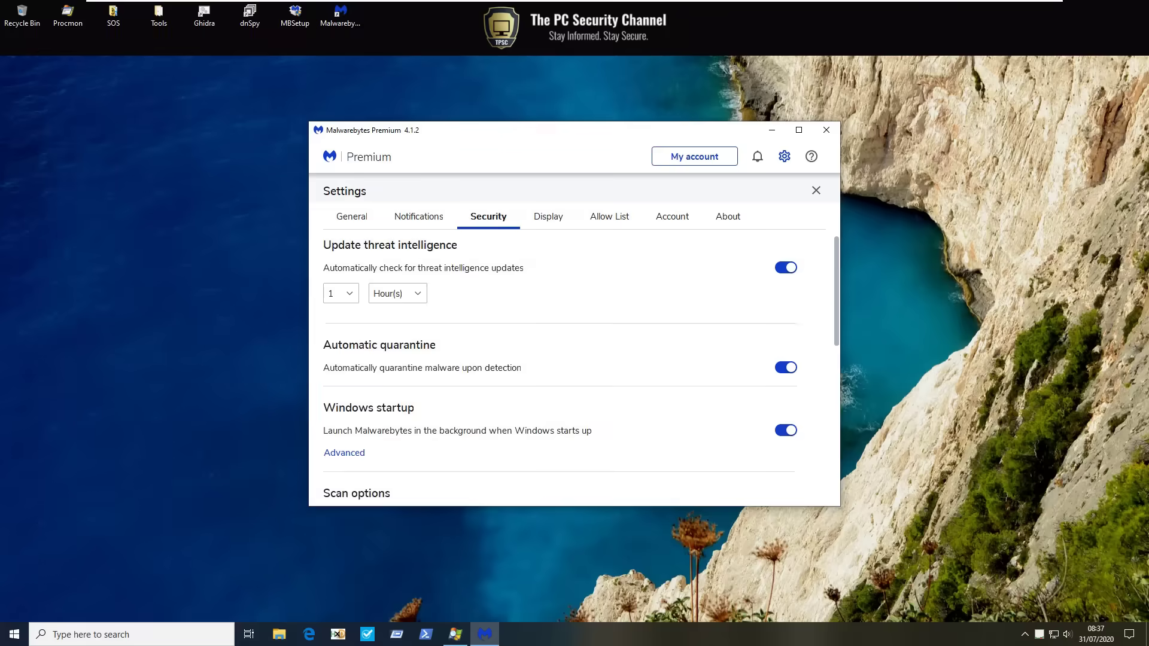
scroll(560, 371, down, 5)
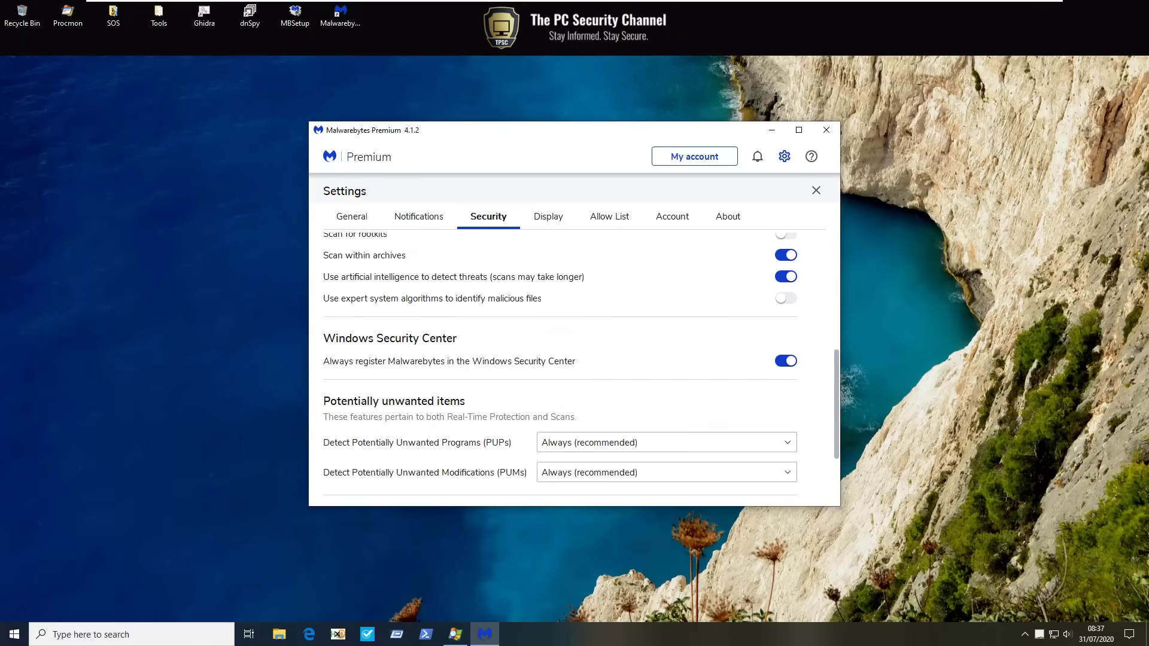
click(786, 298)
scroll(560, 371, down, 3)
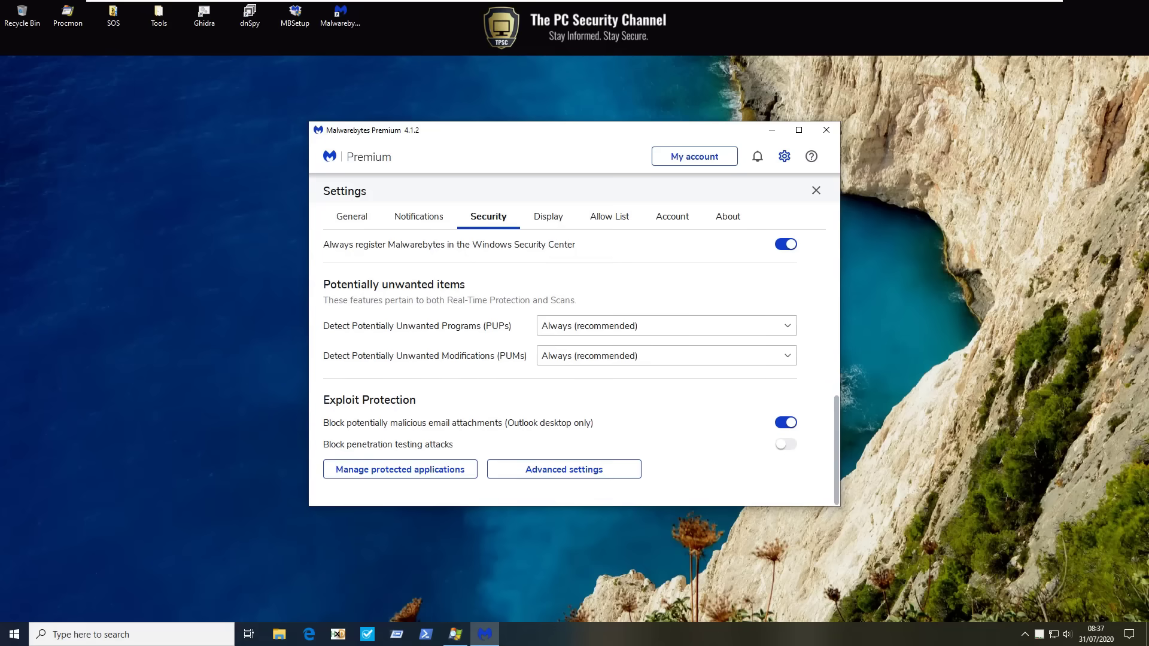
click(785, 444)
mouse_move(485, 635)
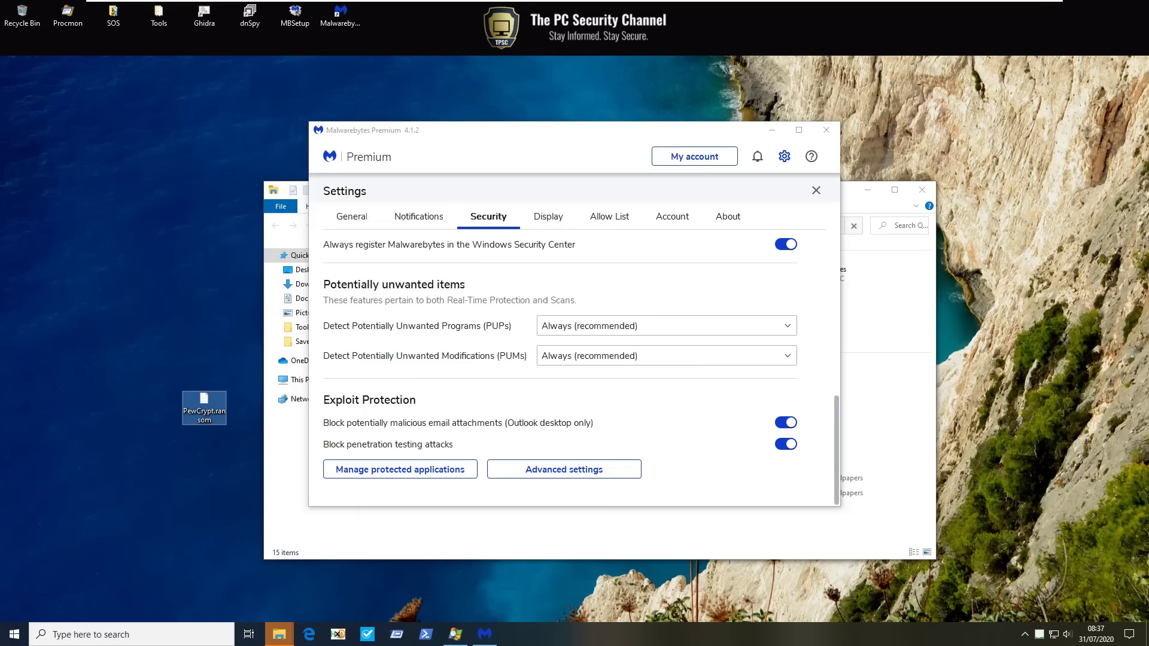
Step: Rename PewCrypt.ransom to PewCrypt.exe, correcting a typo in the extension
key(F2)
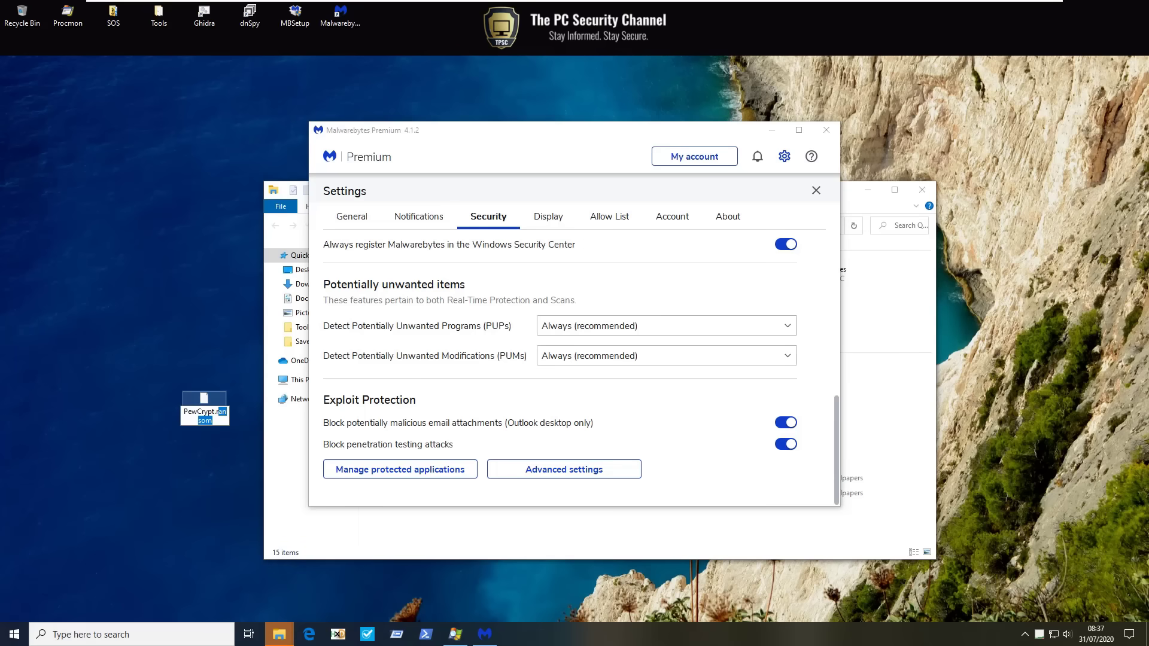
text(ecxe)
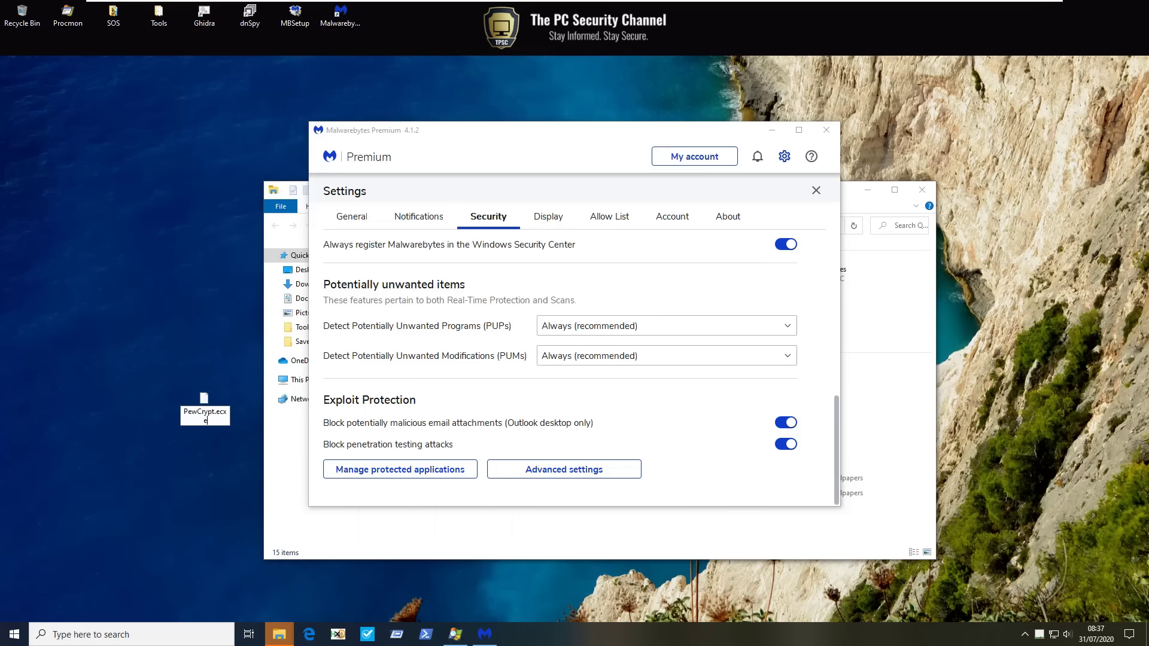
key(BackSpace)
key(BackSpace)
key(BackSpace)
text(xe)
key(Return)
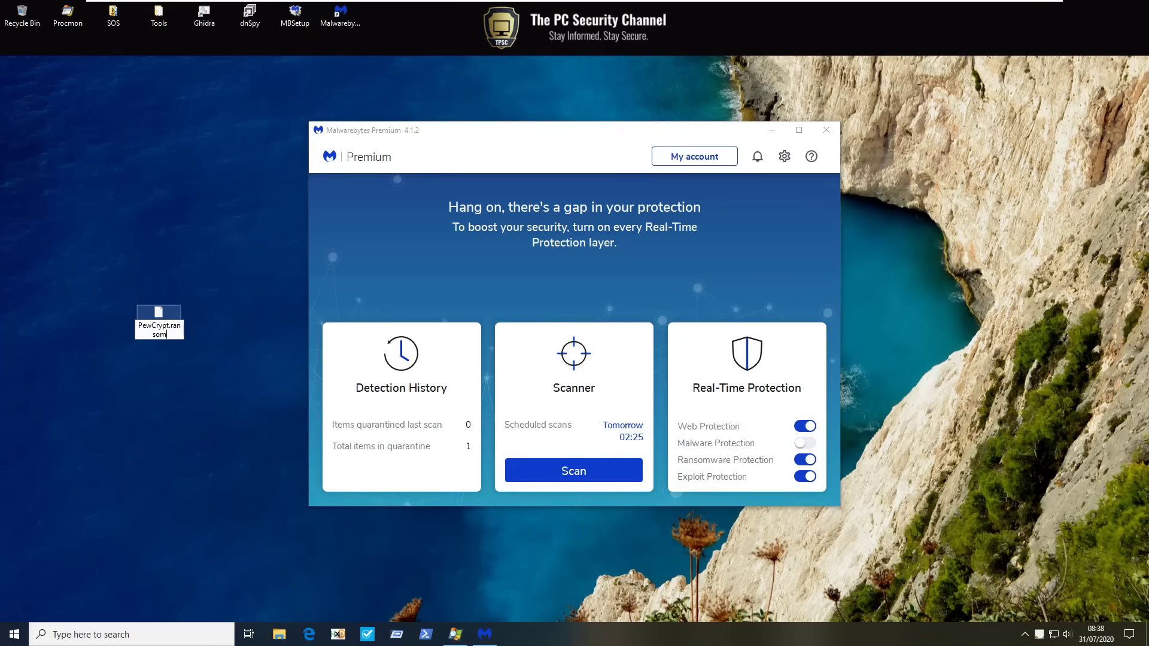
key(BackSpace)
key(BackSpace)
key(BackSpace)
key(BackSpace)
key(BackSpace)
key(BackSpace)
text(exe)
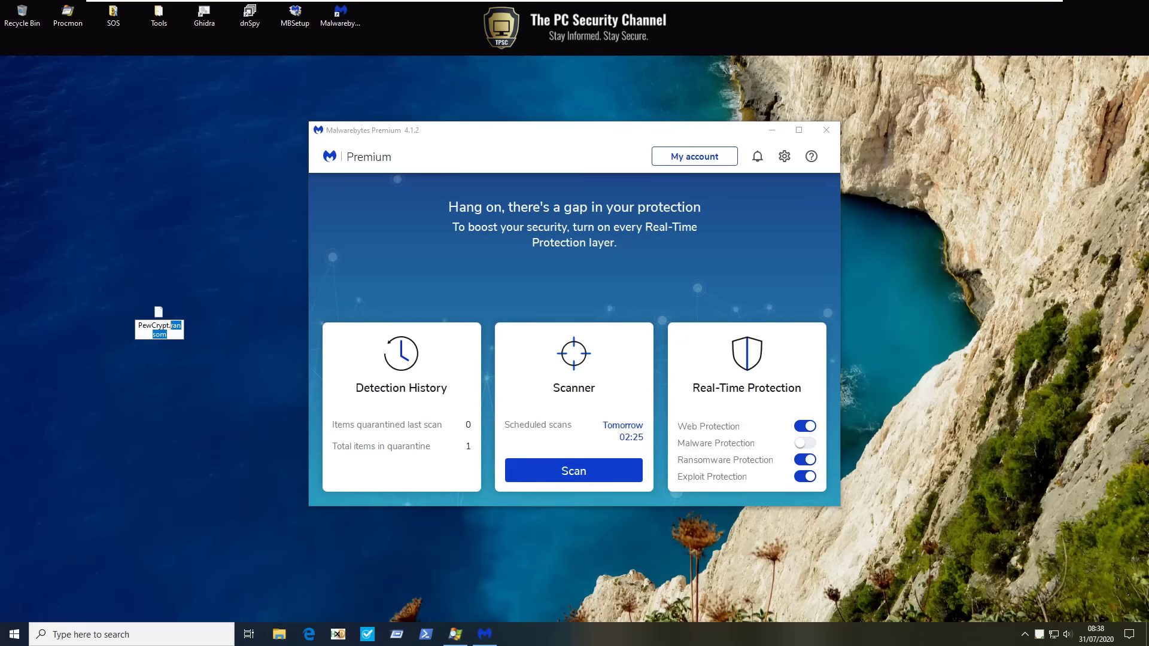
key(Return)
key(Return)
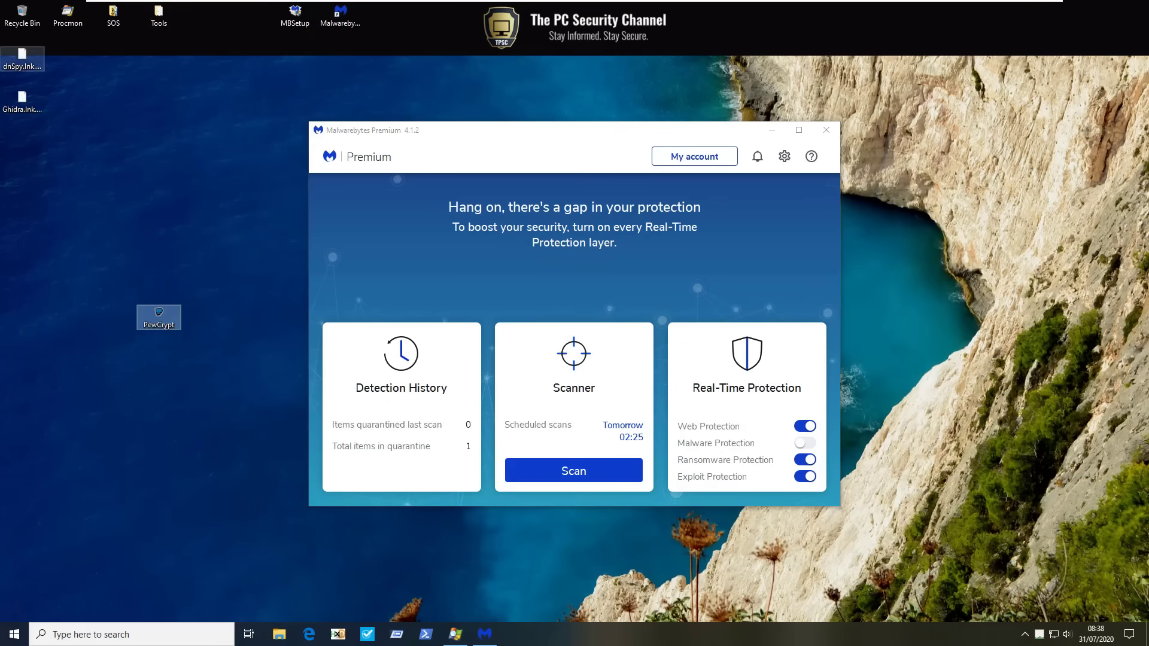
Step: Check the Documents folder in File Explorer, dismiss the ransomware alert, and minimize Explorer
click(279, 634)
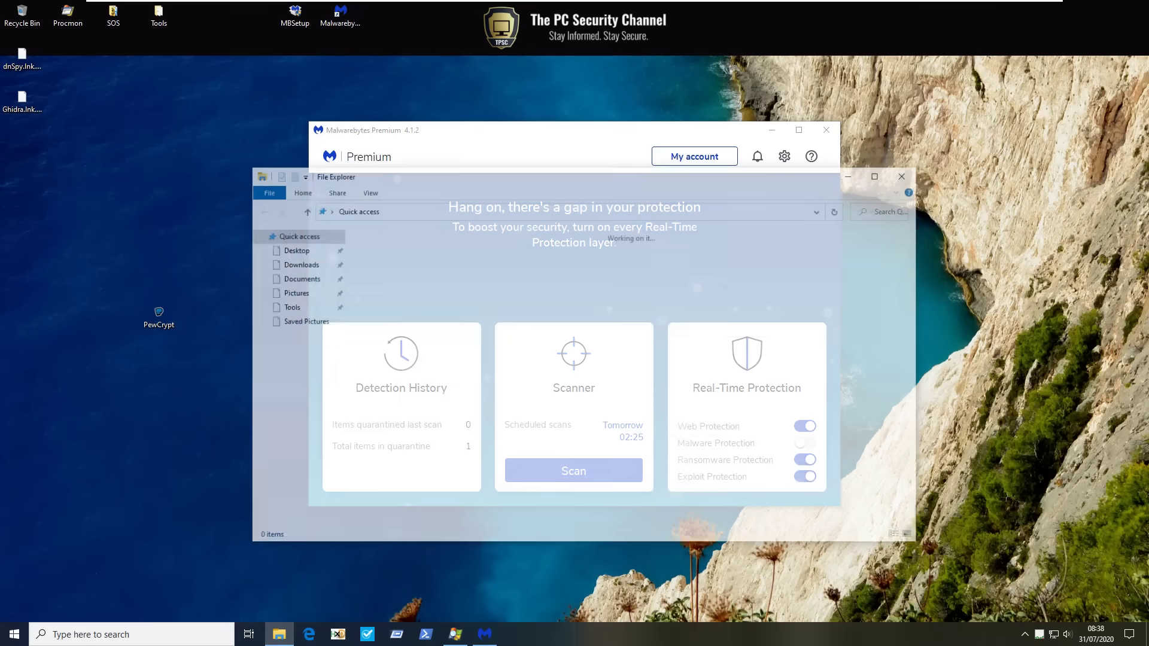
click(298, 282)
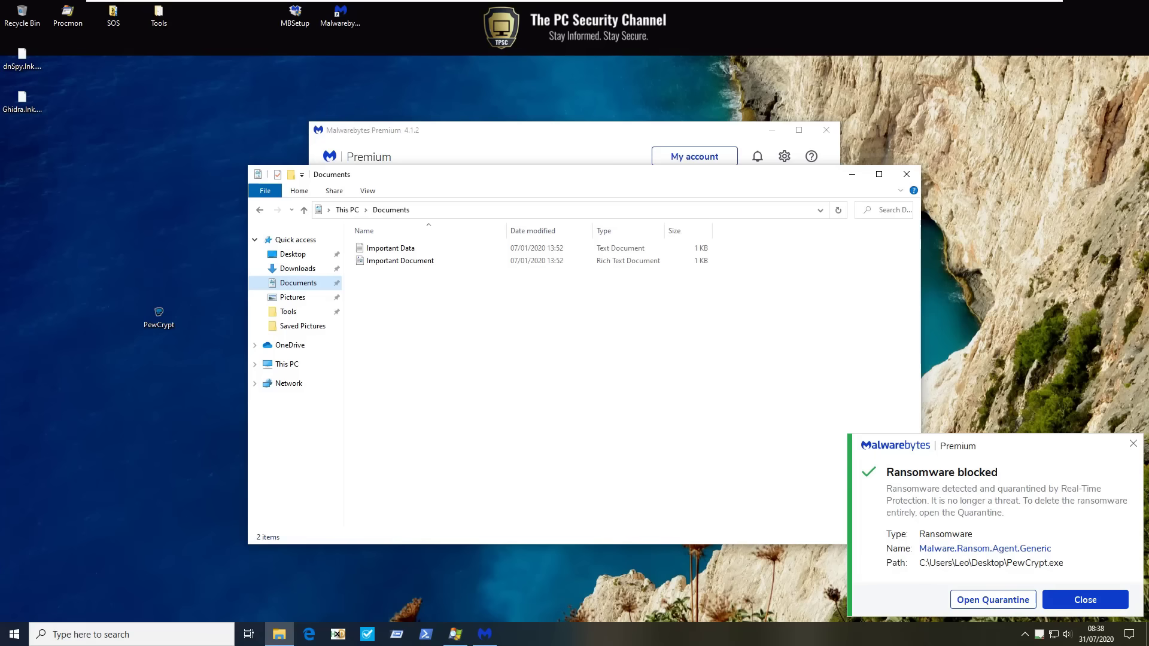
click(1085, 599)
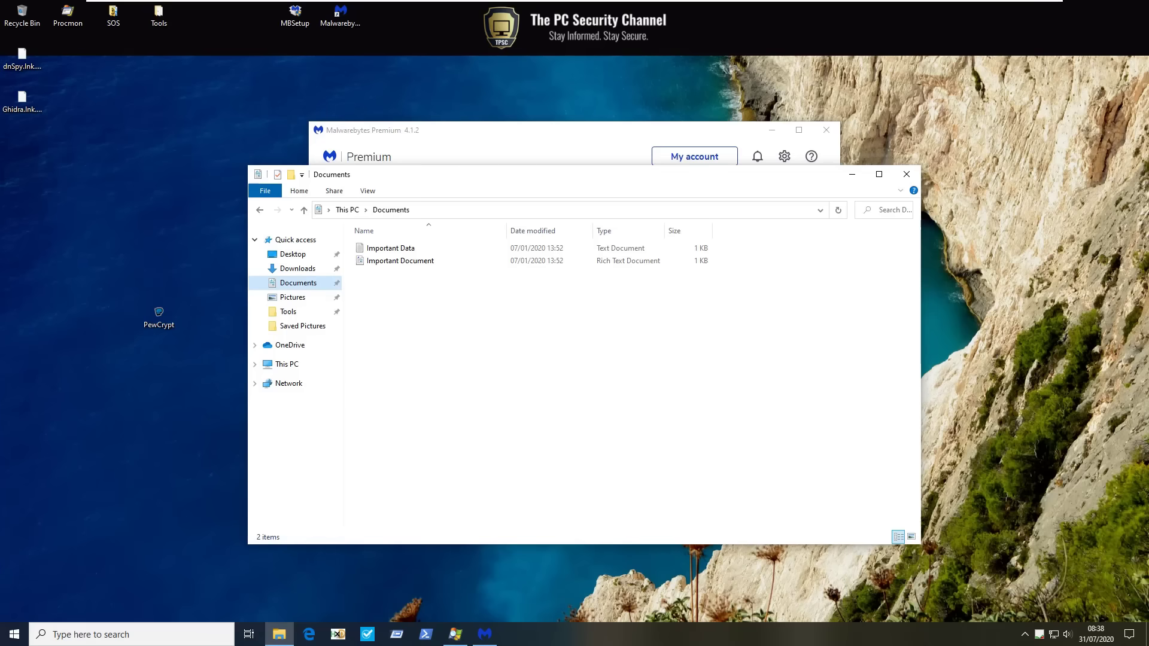
click(852, 174)
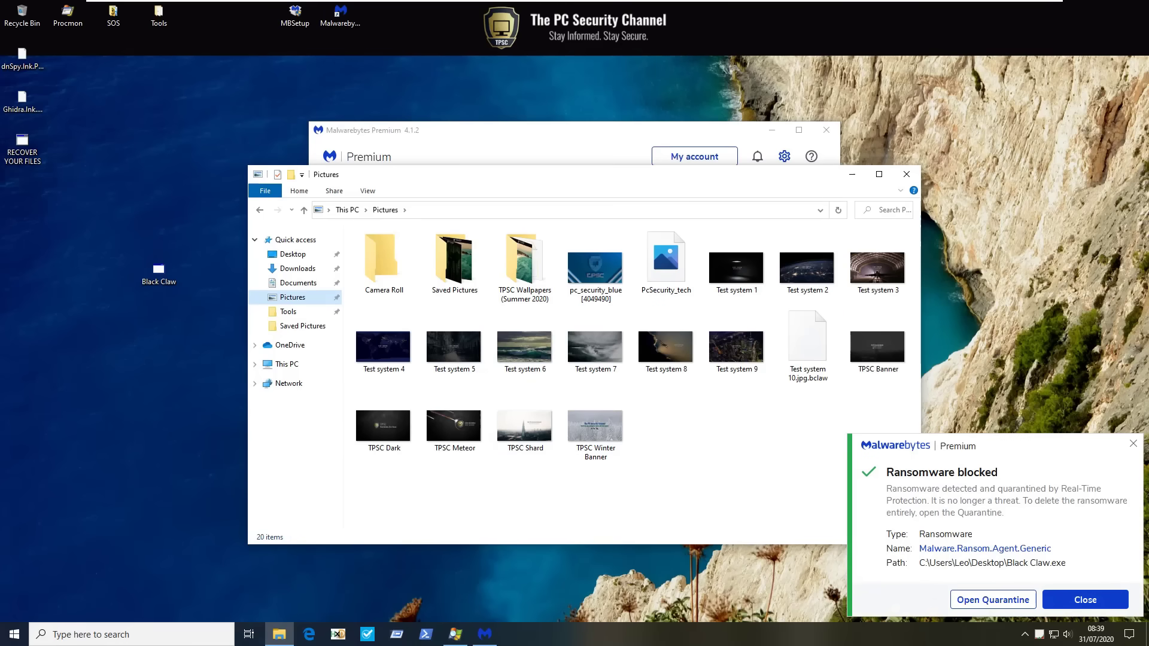
Step: Inspect the .bclaw-encrypted Test system 10.jpg in Pictures and the encrypted Documents files
click(807, 341)
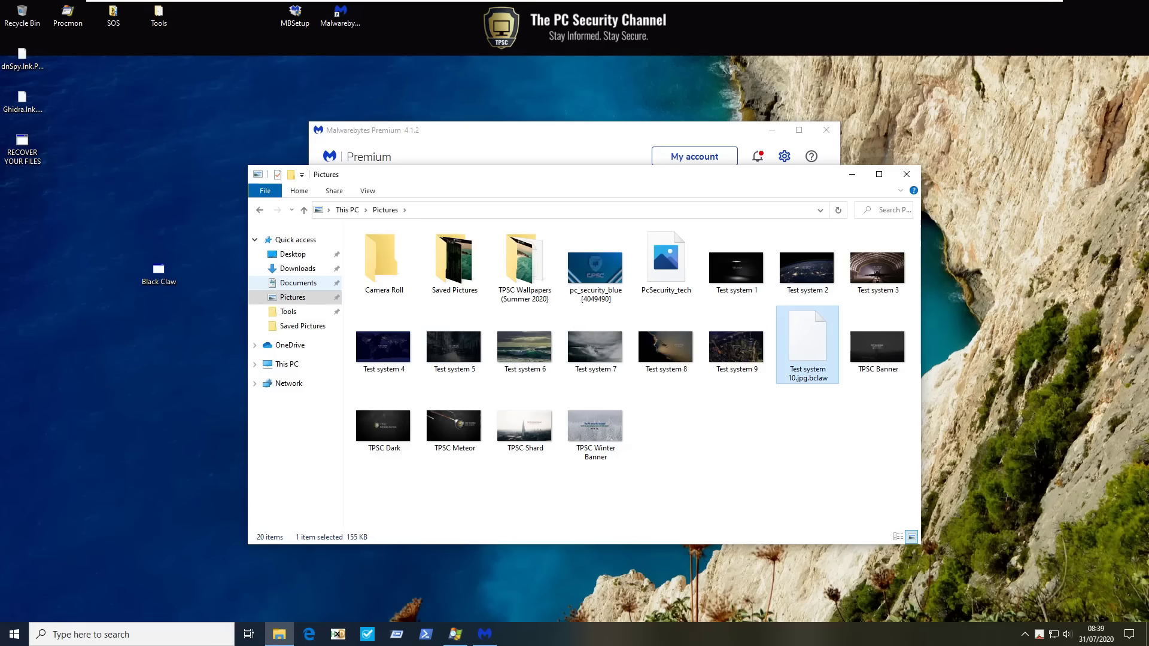
click(298, 283)
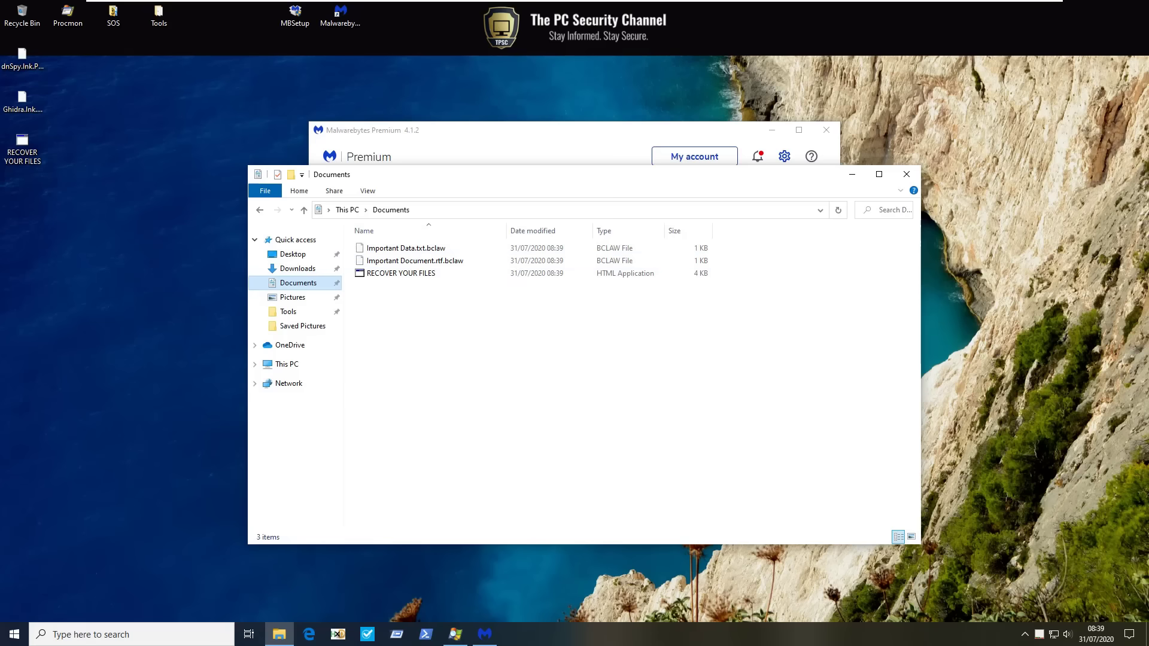
click(293, 297)
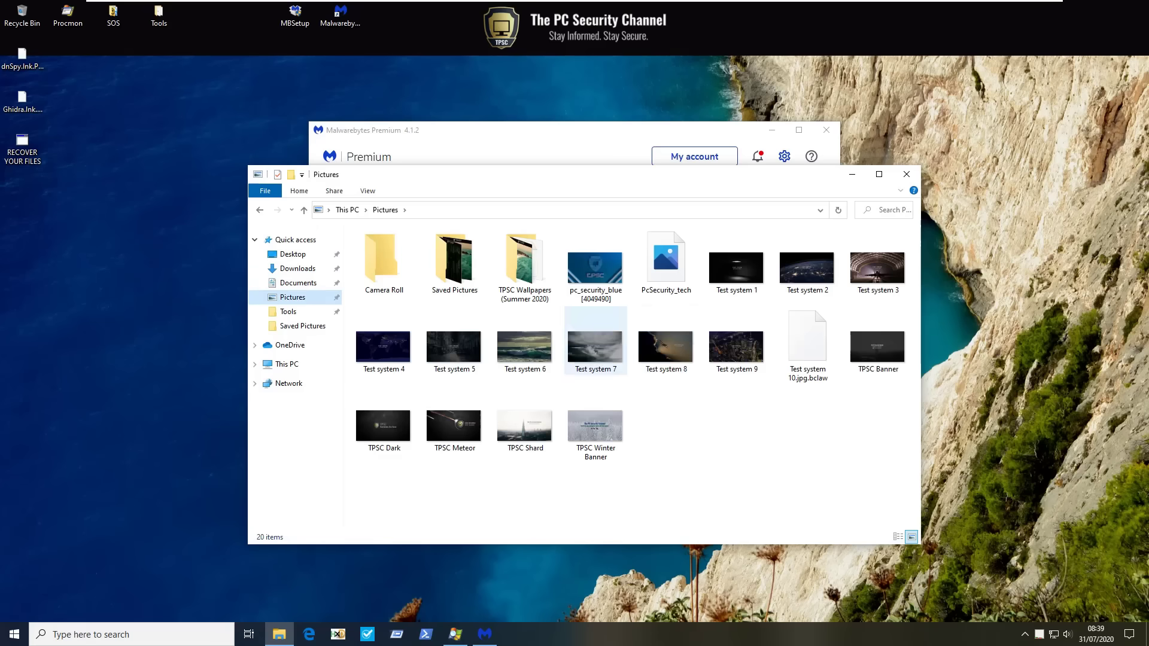
drag(803, 429, 828, 364)
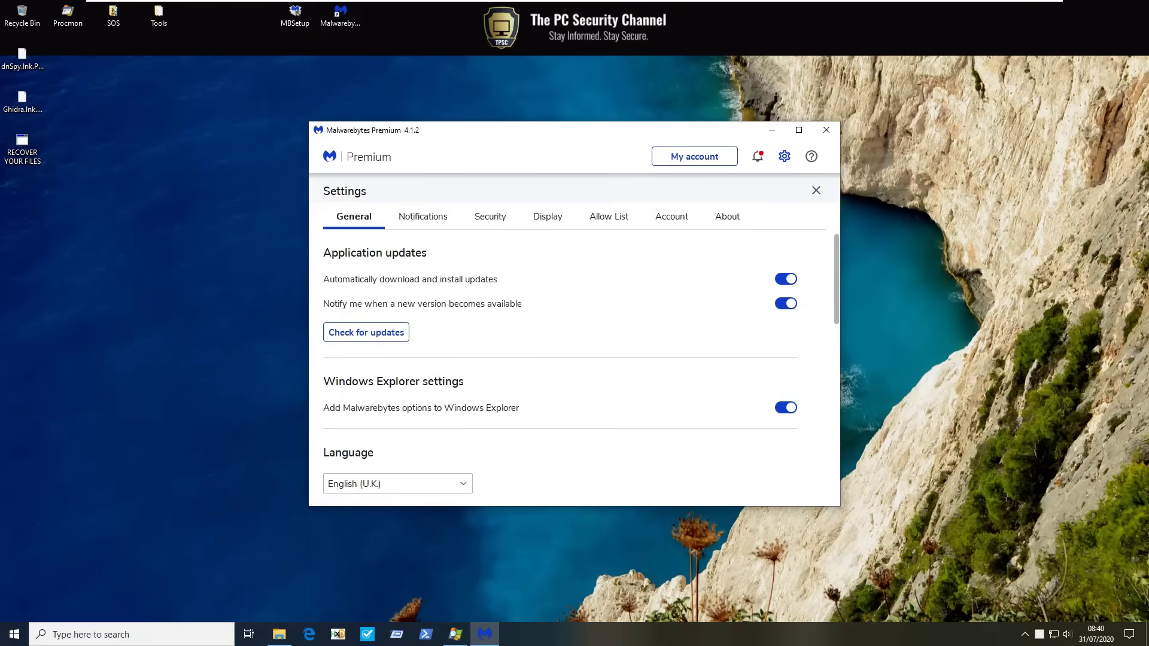
Step: Leave Settings to return to the dashboard, which shows 3 quarantined items and Malware Protection off
key(Escape)
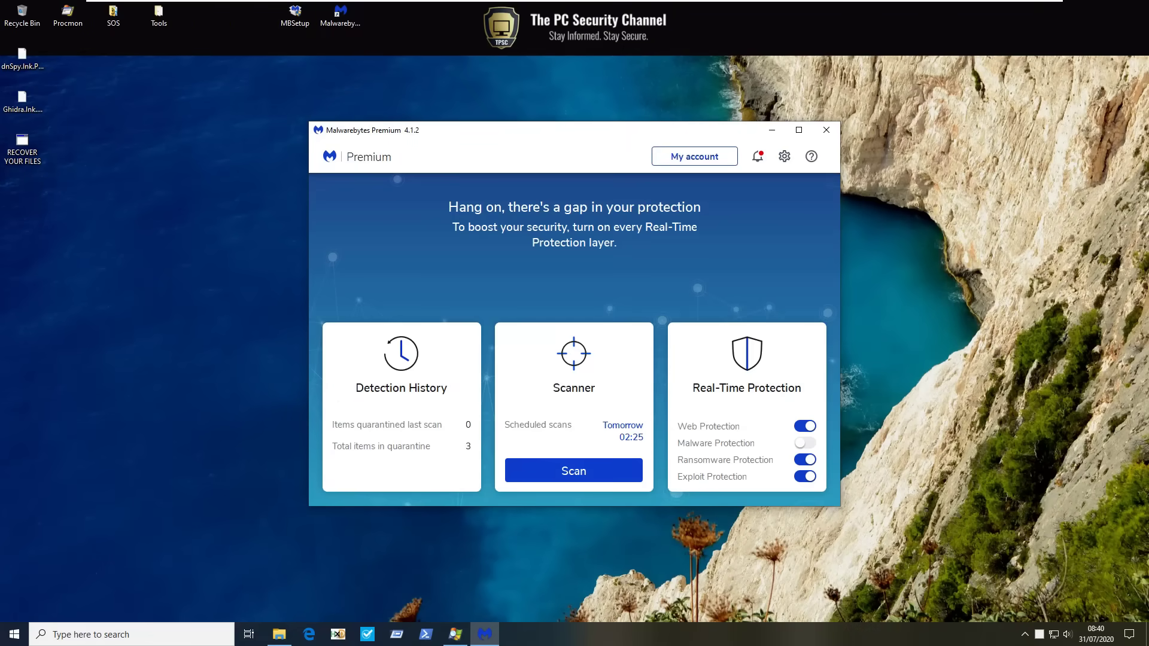